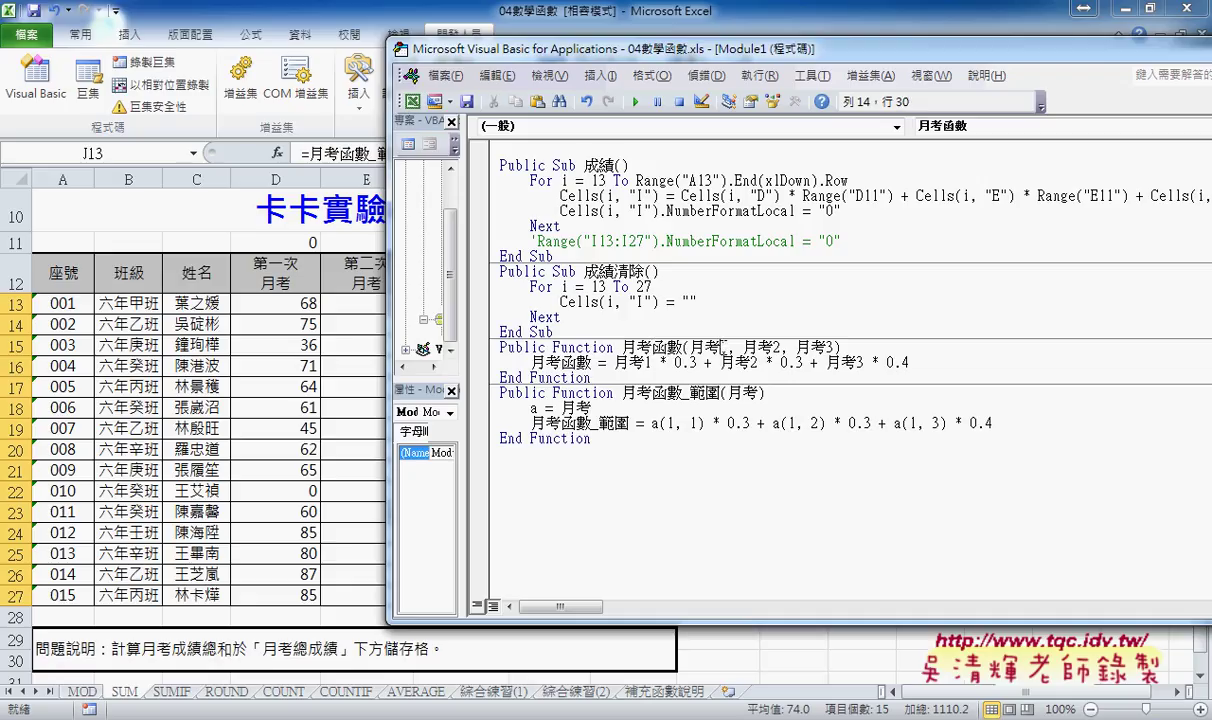
Delete the old 月考函數_範圍 function and select the 月考函數 function for copying.
{"action": "key", "text": "Right"}
{"action": "key", "text": "Right"}
{"action": "key", "text": "Right"}
{"action": "left_click", "coordinate": [571, 438]}
{"action": "left_click_drag", "start_coordinate": [480, 452], "coordinate": [480, 398]}
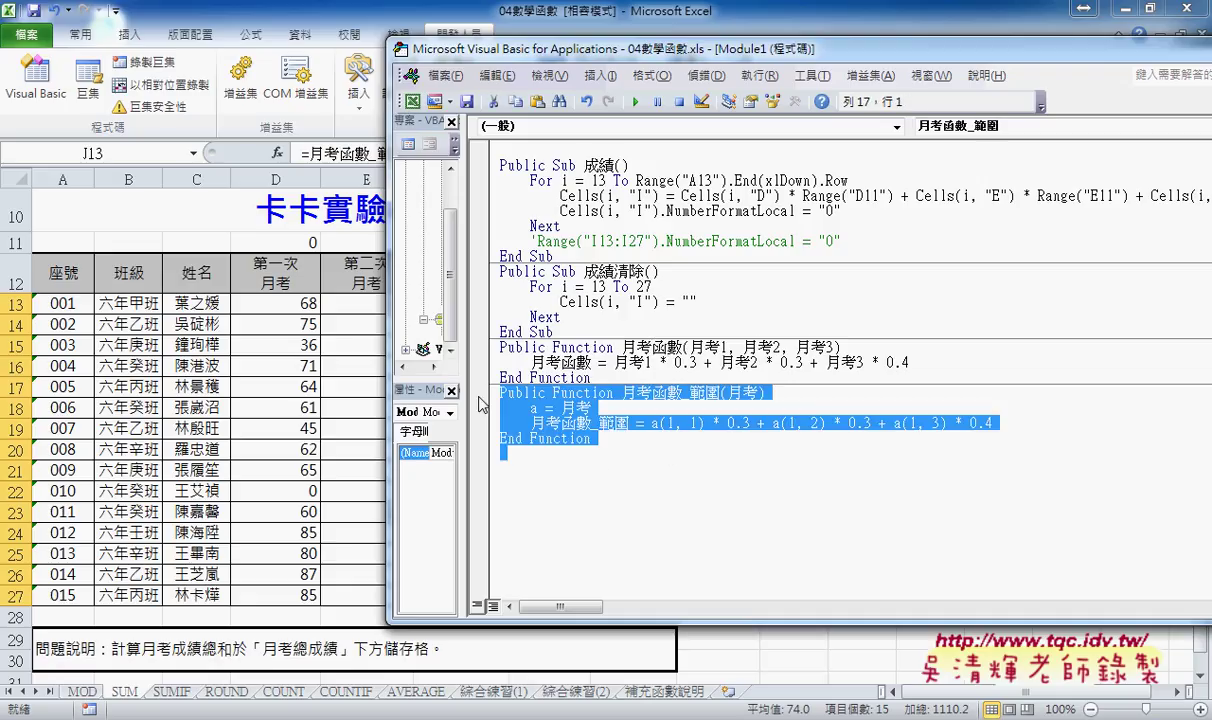
{"action": "key", "text": "Delete"}
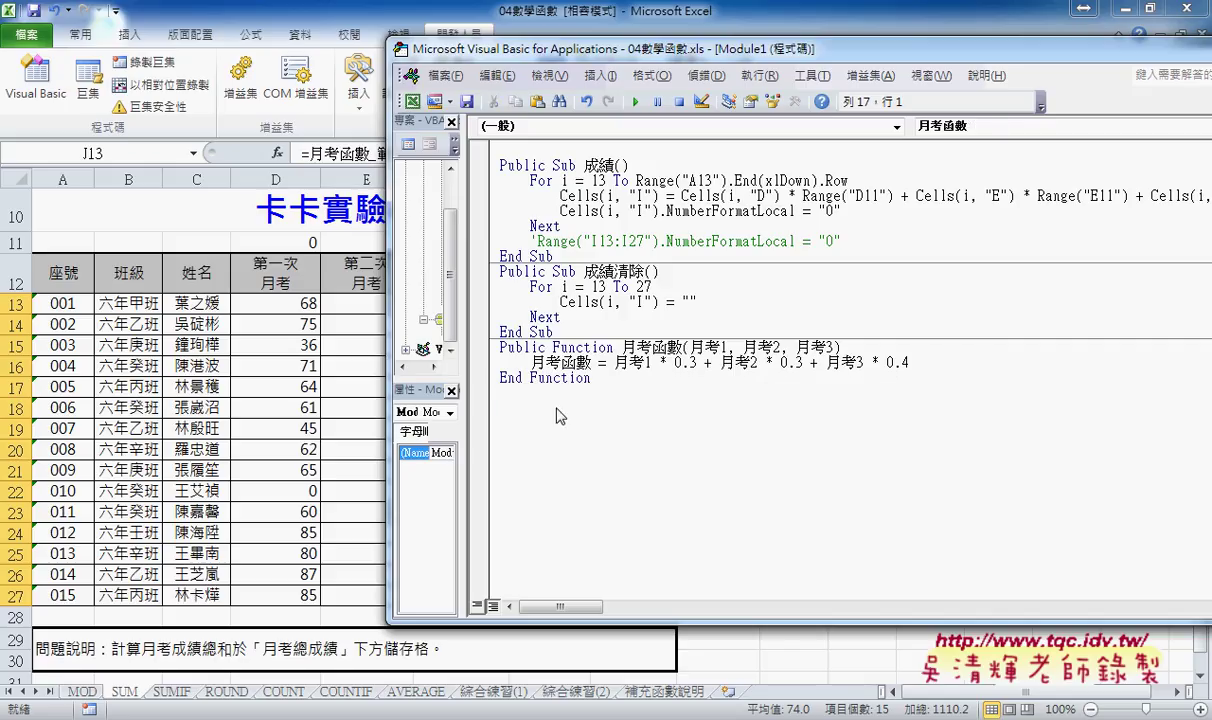
{"action": "left_click_drag", "start_coordinate": [485, 385], "coordinate": [485, 348]}
{"action": "key", "text": "ctrl+c"}
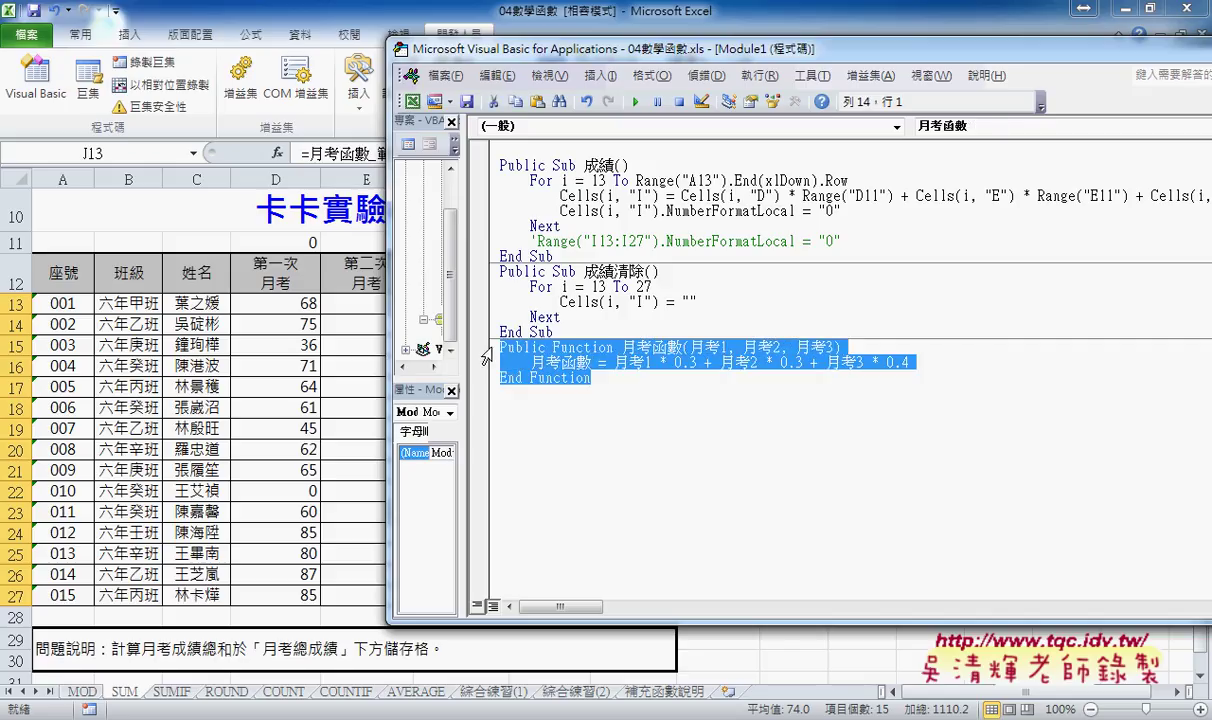
{"action": "left_click", "coordinate": [514, 401]}
Paste a copy of 月考函數 below and rename the copy's declaration to 月考函數_範圍.
{"action": "key", "text": "ctrl+v"}
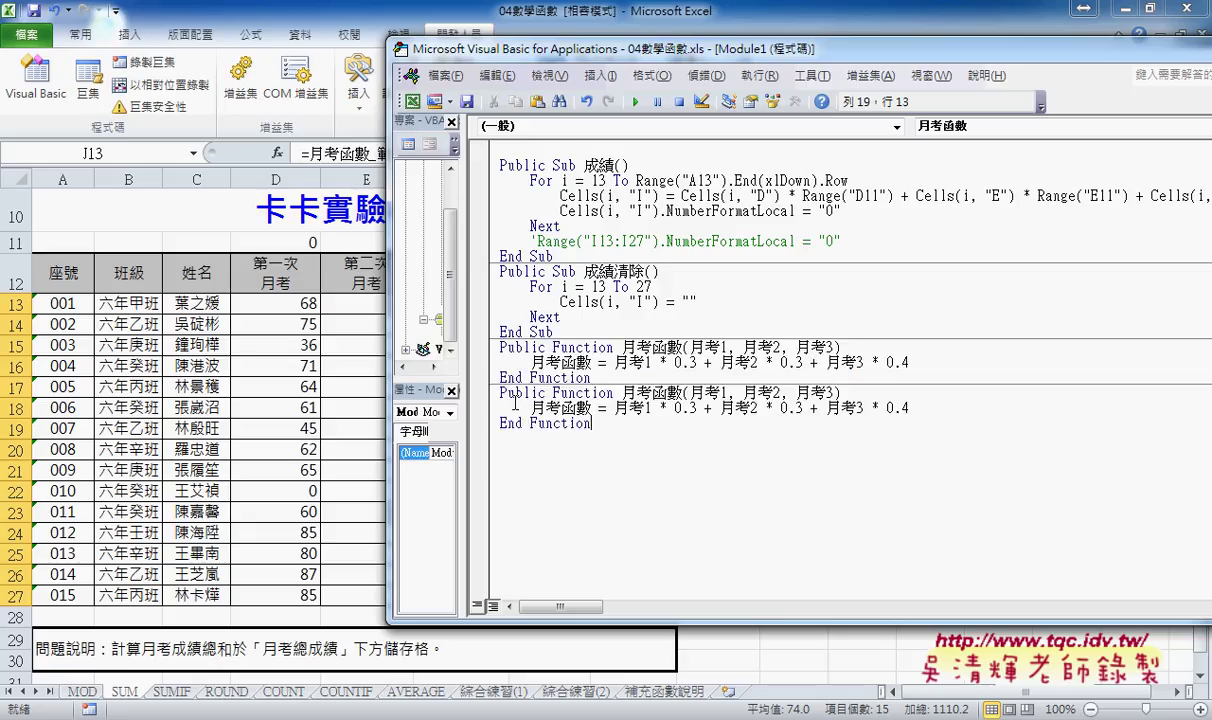
{"action": "left_click", "coordinate": [726, 394]}
{"action": "type", "text": "_"}
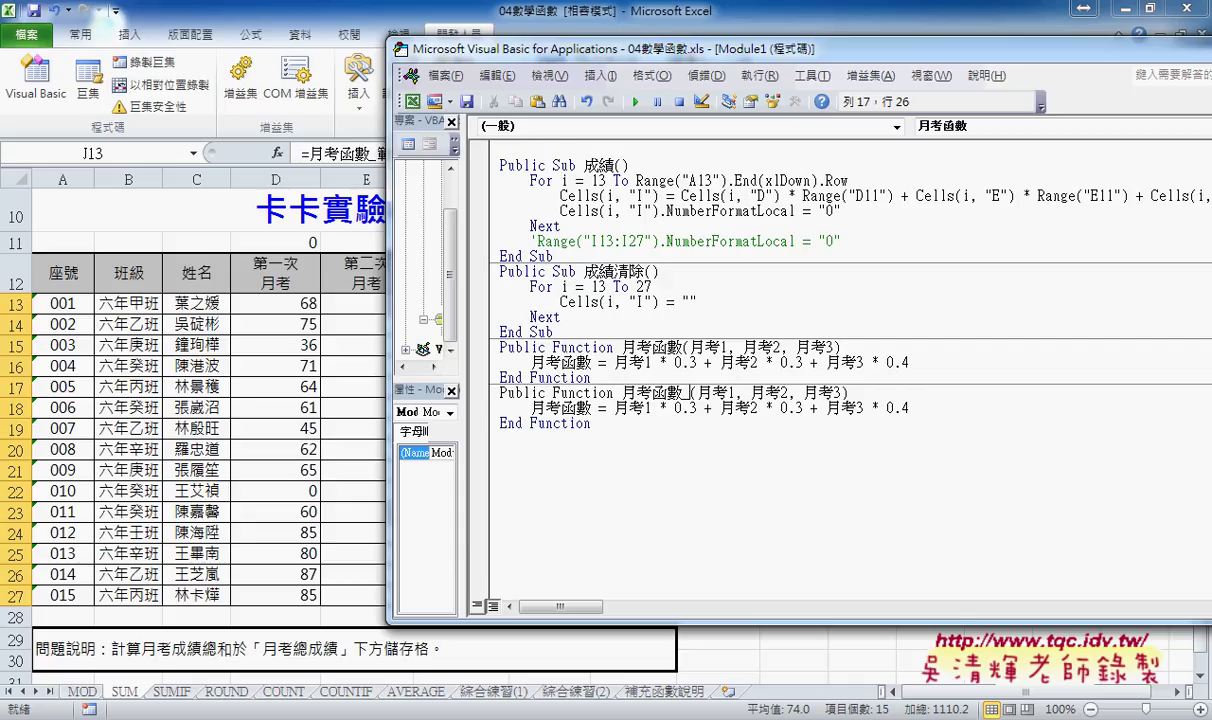
{"action": "type", "text": "h"}
{"action": "key", "text": "BackSpace"}
{"action": "type", "text": "泛"}
{"action": "type", "text": "圍"}
{"action": "key", "text": "Return"}
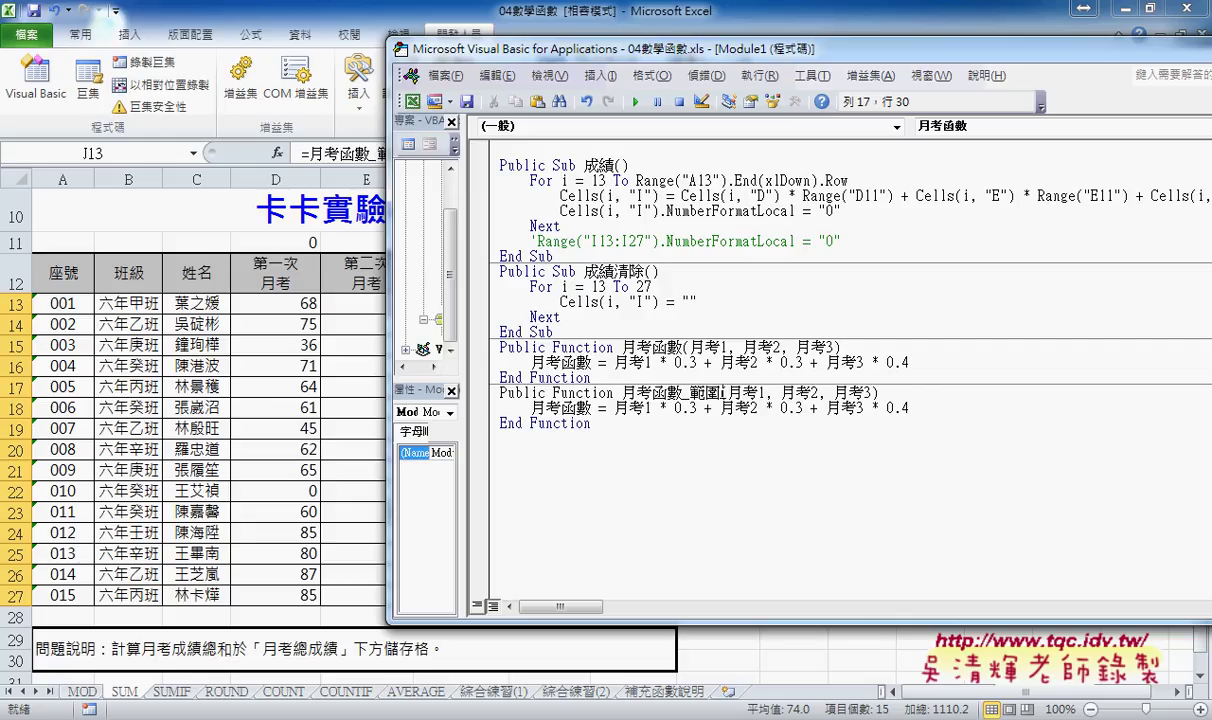
{"action": "left_click_drag", "start_coordinate": [723, 392], "coordinate": [688, 393]}
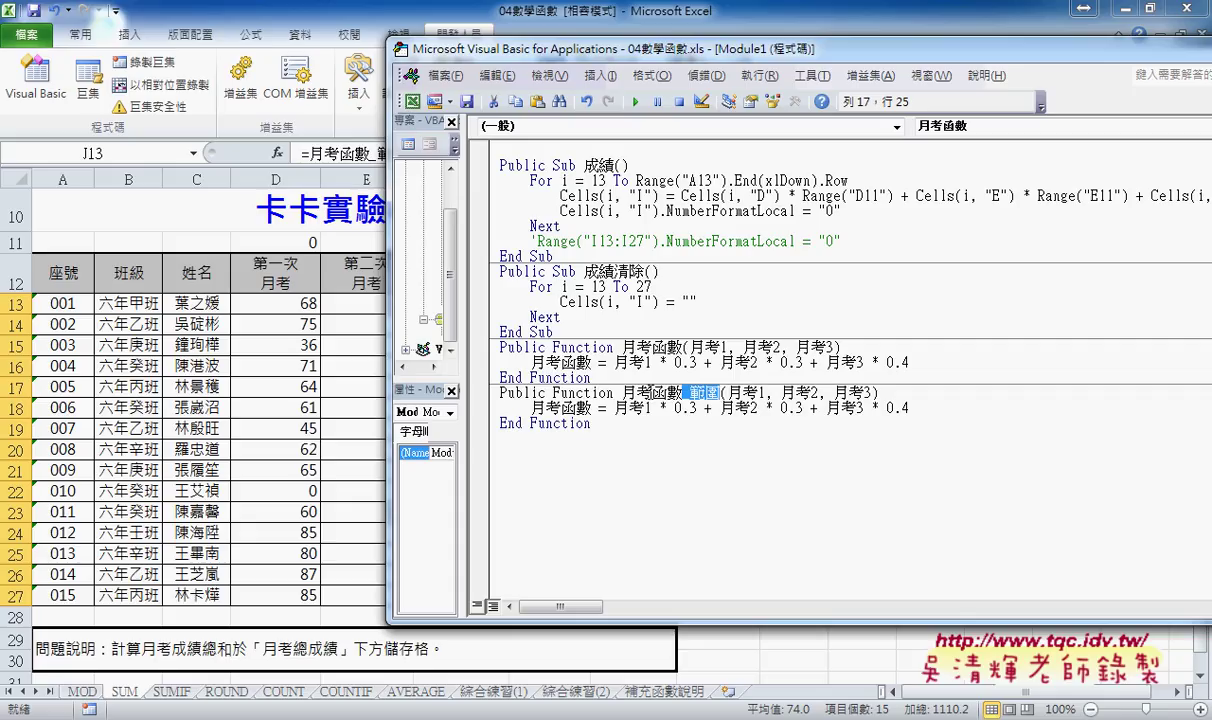
{"action": "left_click", "coordinate": [604, 412]}
Rename the return line to 月考函數_範圍, keep only the (月考) parameter, and start an a= line.
{"action": "type", "text": "_範圍"}
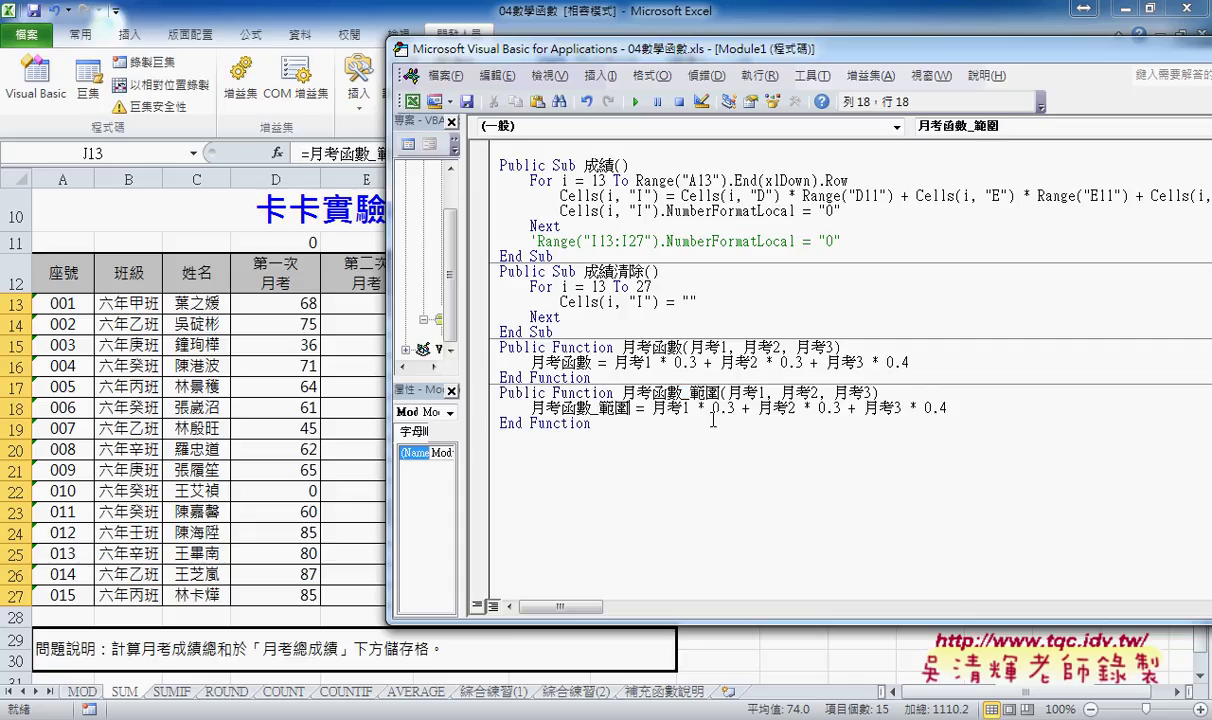
{"action": "left_click_drag", "start_coordinate": [758, 393], "coordinate": [872, 393]}
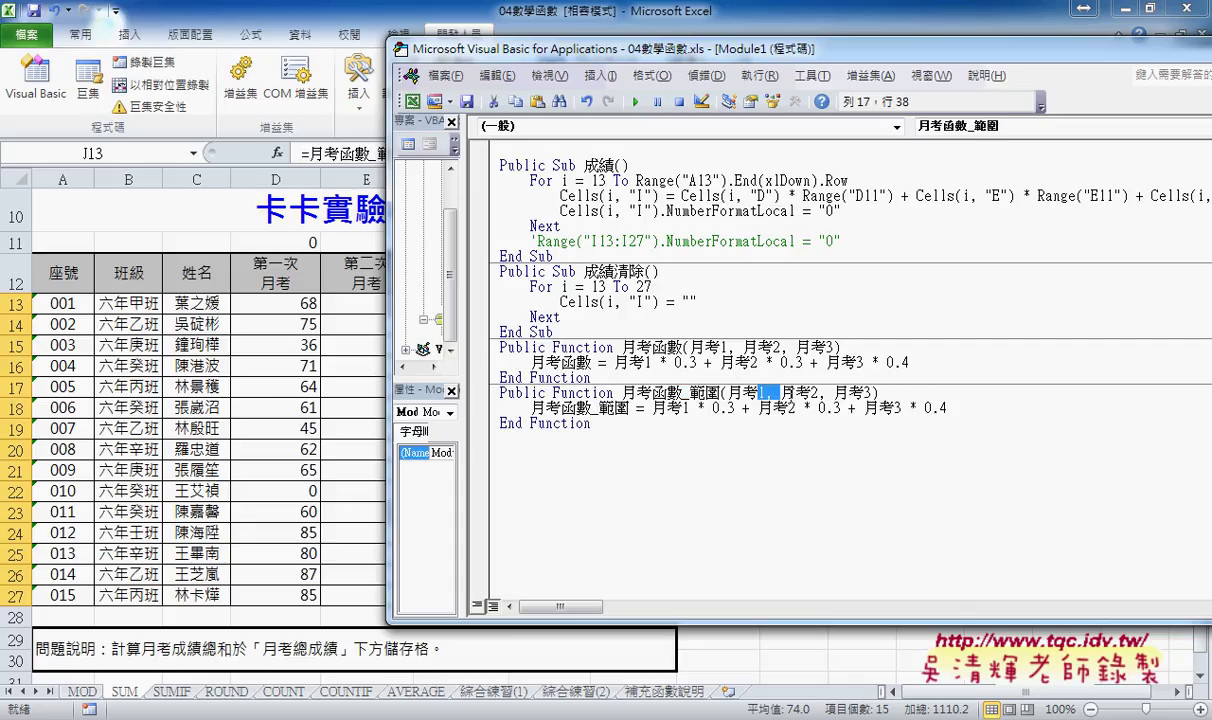
{"action": "key", "text": "Delete"}
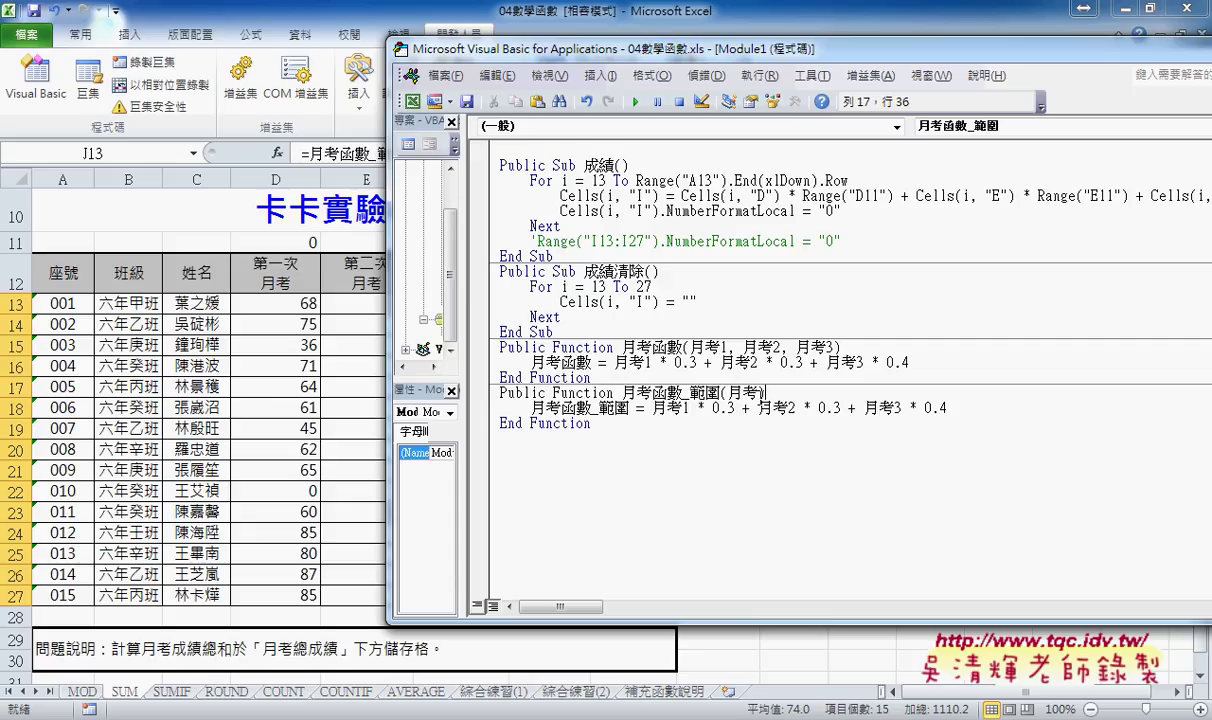
{"action": "key", "text": "Return"}
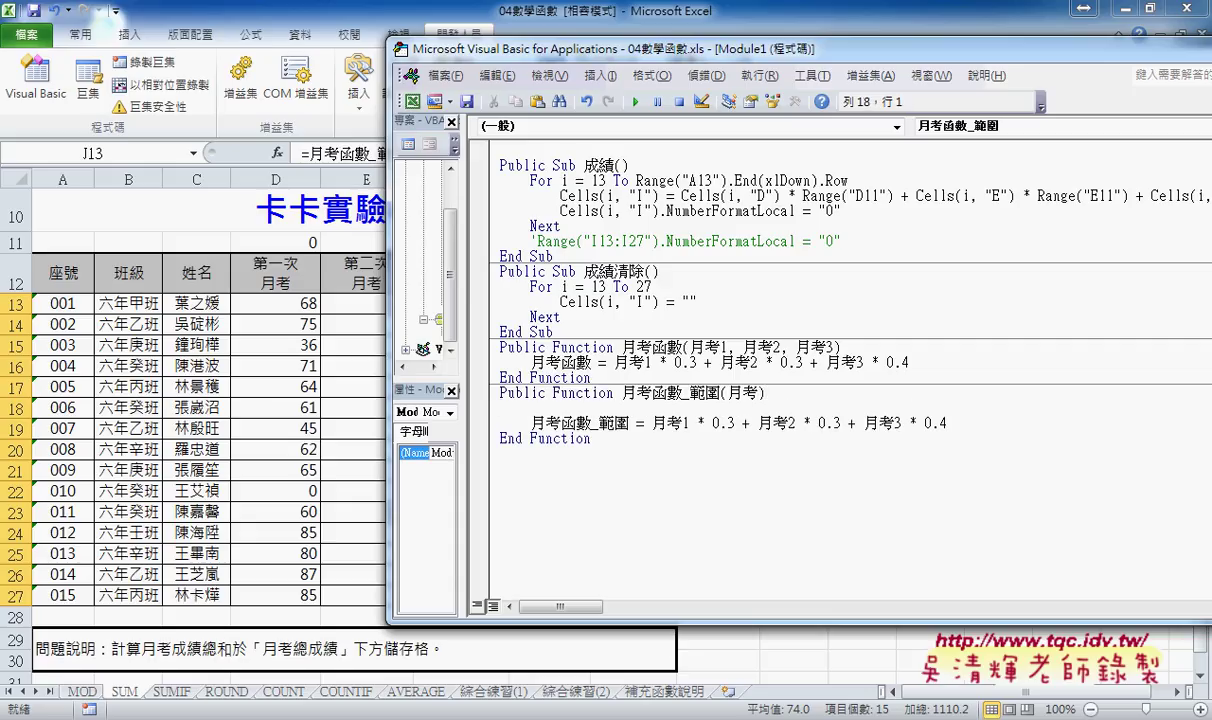
{"action": "key", "text": "Tab"}
{"action": "type", "text": "a="}
{"action": "left_click", "coordinate": [695, 393]}
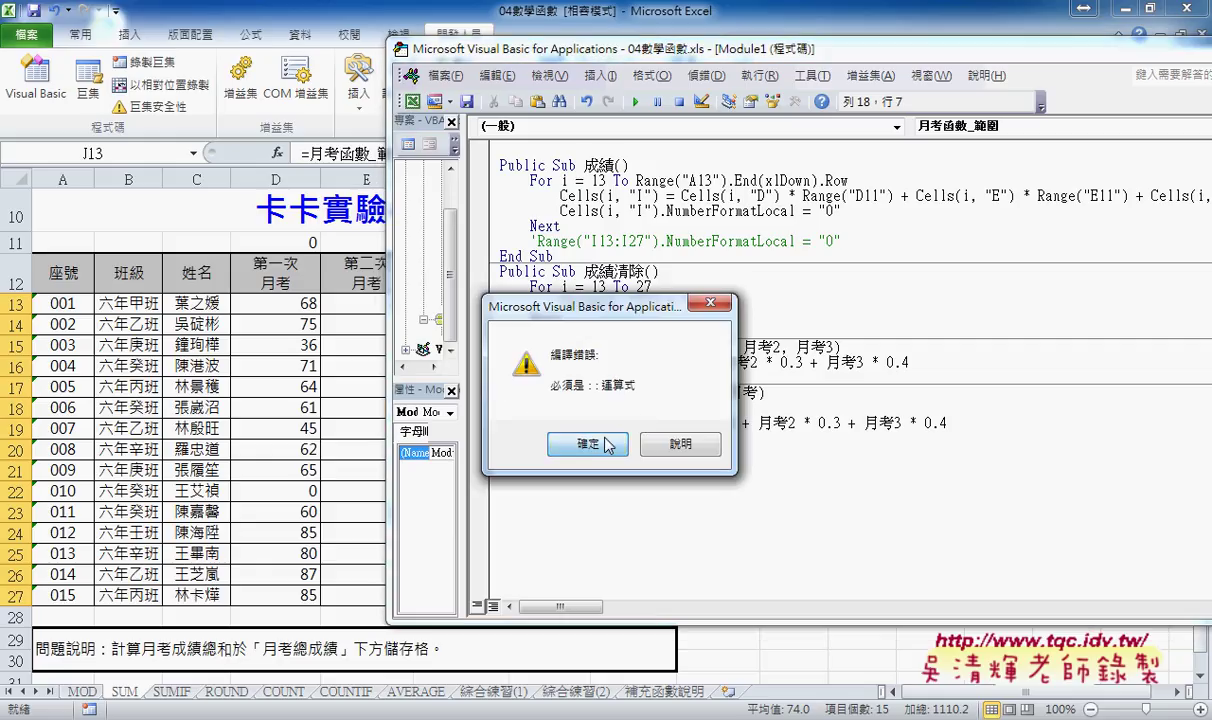
Dismiss the compile error and complete the new line as a = 月考.
{"action": "left_click", "coordinate": [636, 519]}
{"action": "left_click_drag", "start_coordinate": [727, 393], "coordinate": [757, 393]}
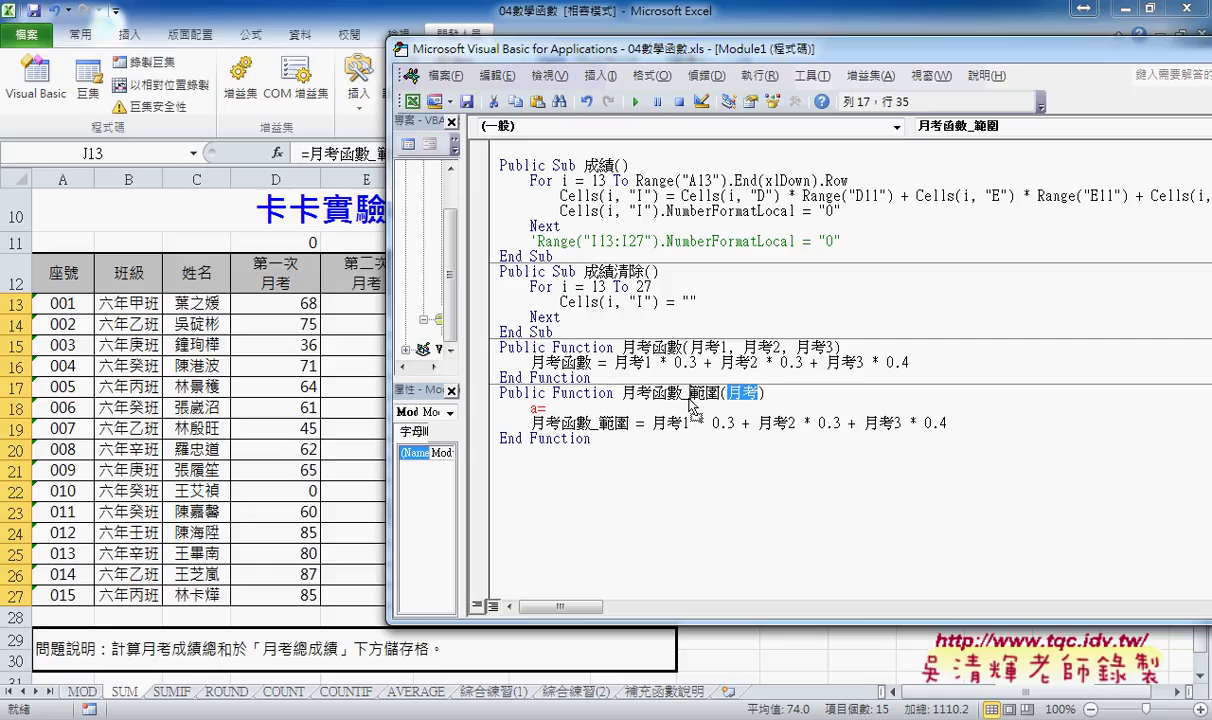
{"action": "key", "text": "ctrl+c"}
{"action": "key", "text": "Down"}
{"action": "key", "text": "ctrl+v"}
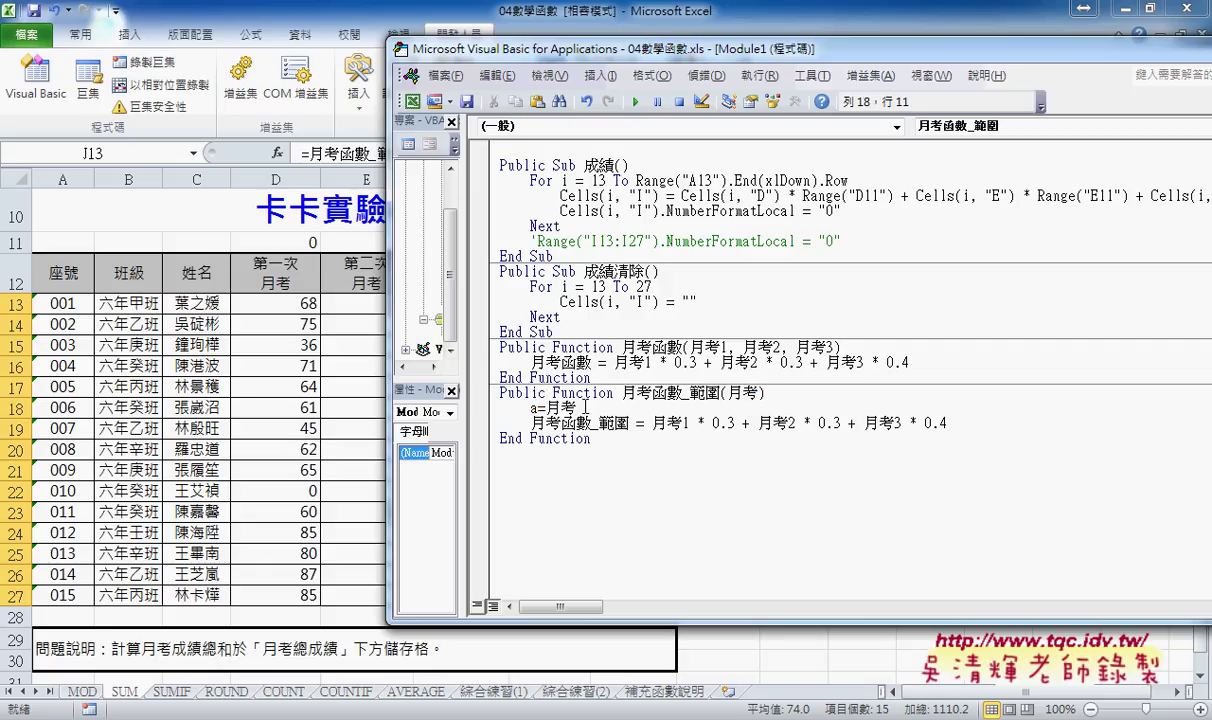
{"action": "key", "text": "Down"}
{"action": "left_click_drag", "start_coordinate": [542, 407], "coordinate": [529, 407]}
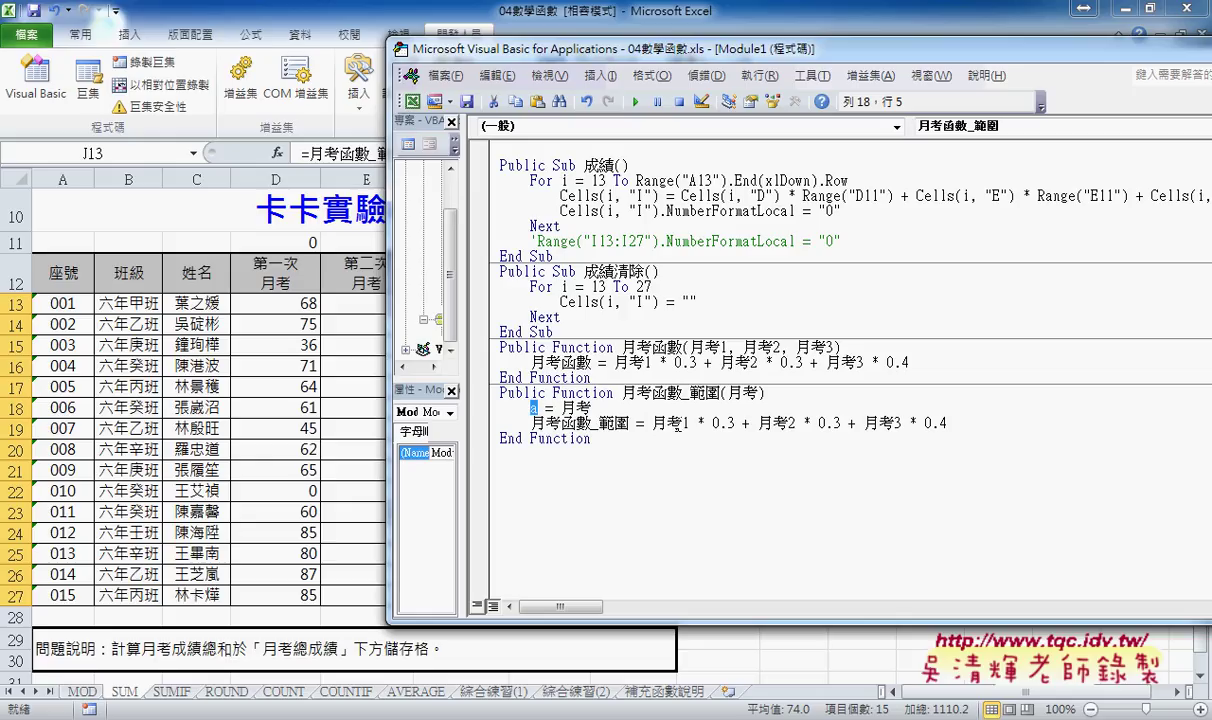
Replace 月考1 in the return formula with a(1,1).
{"action": "double_click", "coordinate": [657, 422]}
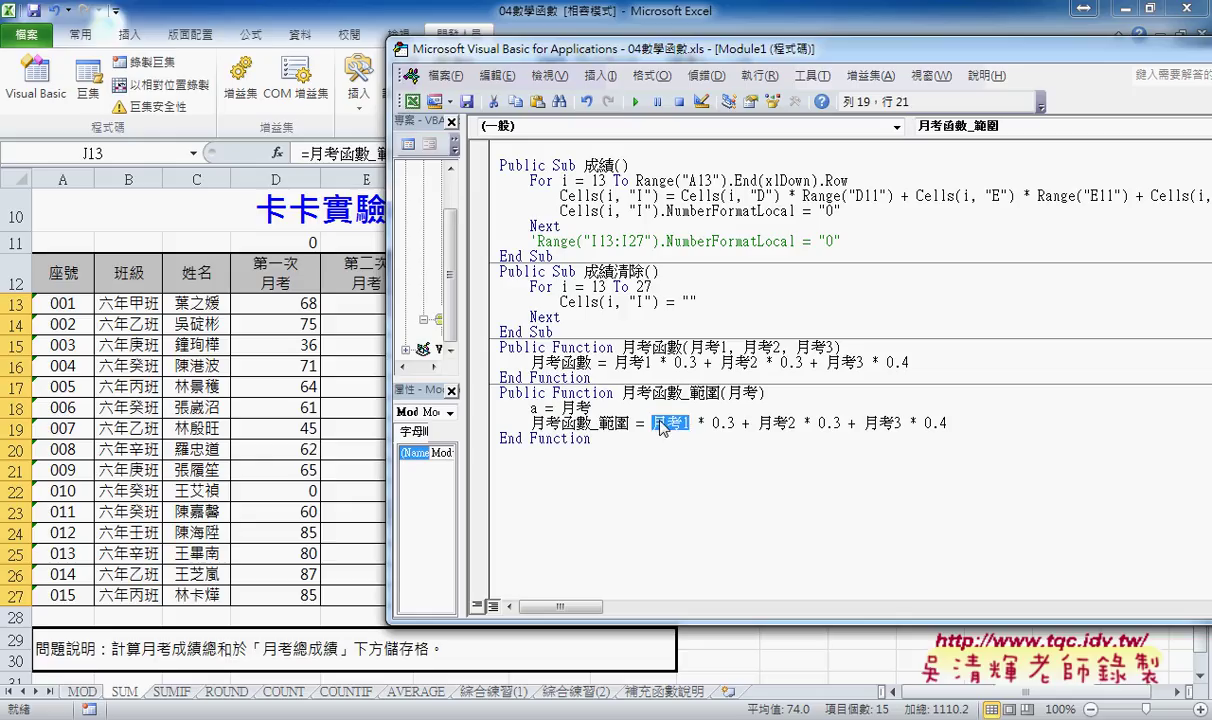
{"action": "type", "text": "a("}
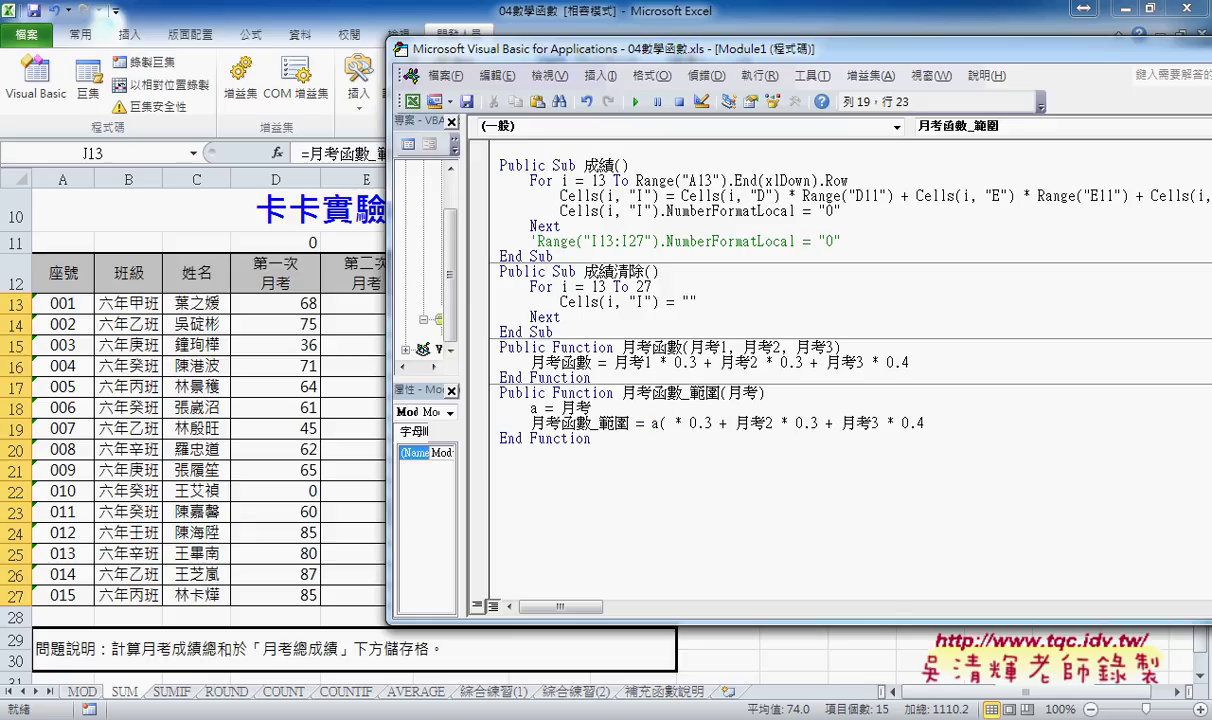
{"action": "type", "text": "1,"}
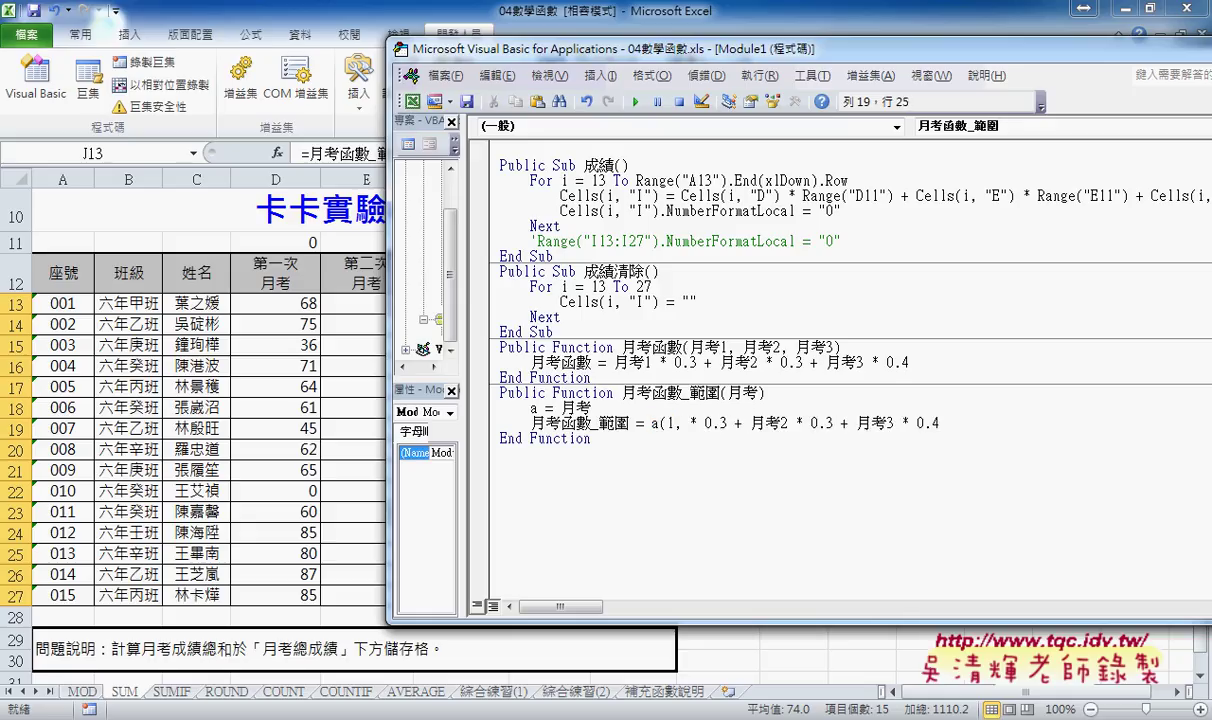
{"action": "type", "text": "1)"}
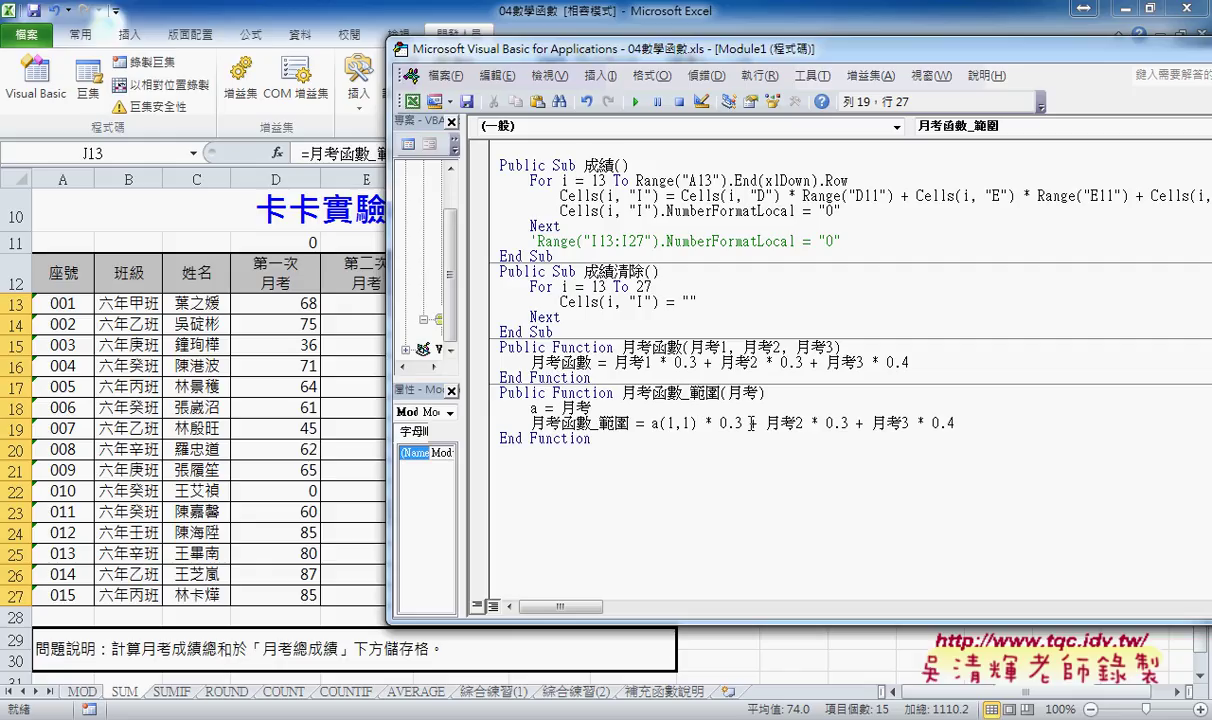
{"action": "key", "text": "shift+Left"}
{"action": "key", "text": "shift+Left"}
{"action": "key", "text": "shift+Left"}
{"action": "key", "text": "shift+Left"}
{"action": "key", "text": "shift+Left"}
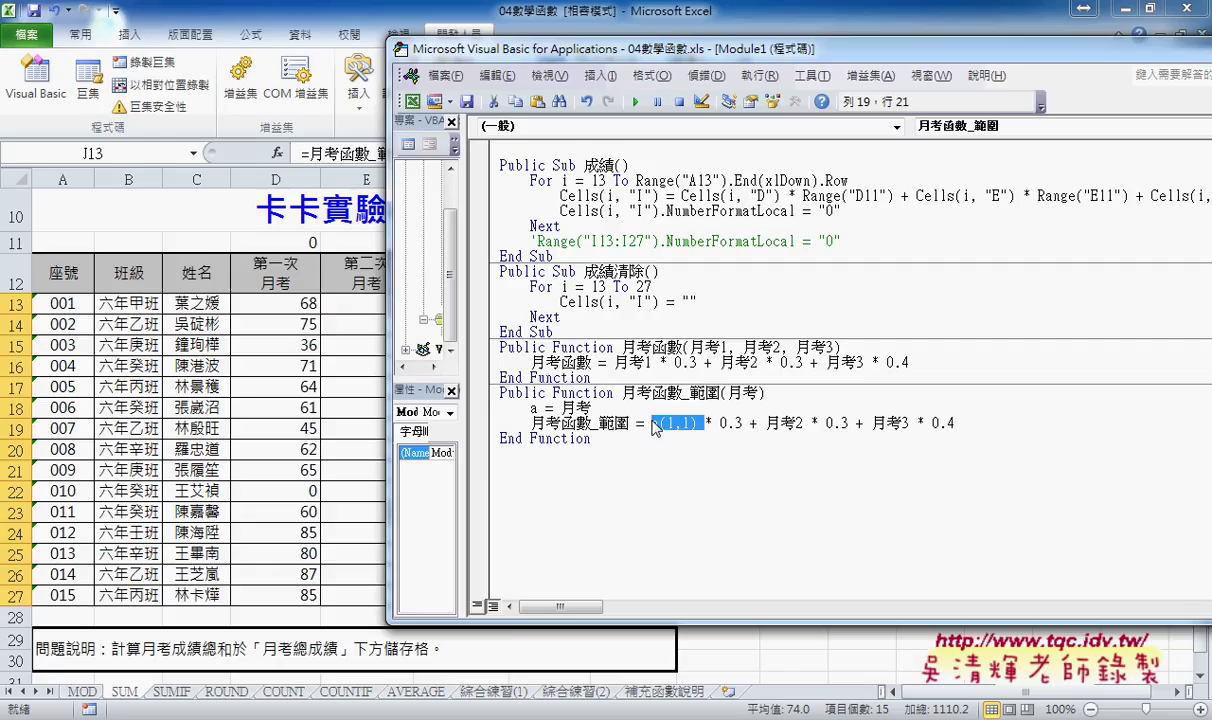
{"action": "key", "text": "ctrl+c"}
Replace 月考2 and 月考3 with a(1,2) and a(1,3).
{"action": "double_click", "coordinate": [783, 423]}
{"action": "key", "text": "ctrl+v"}
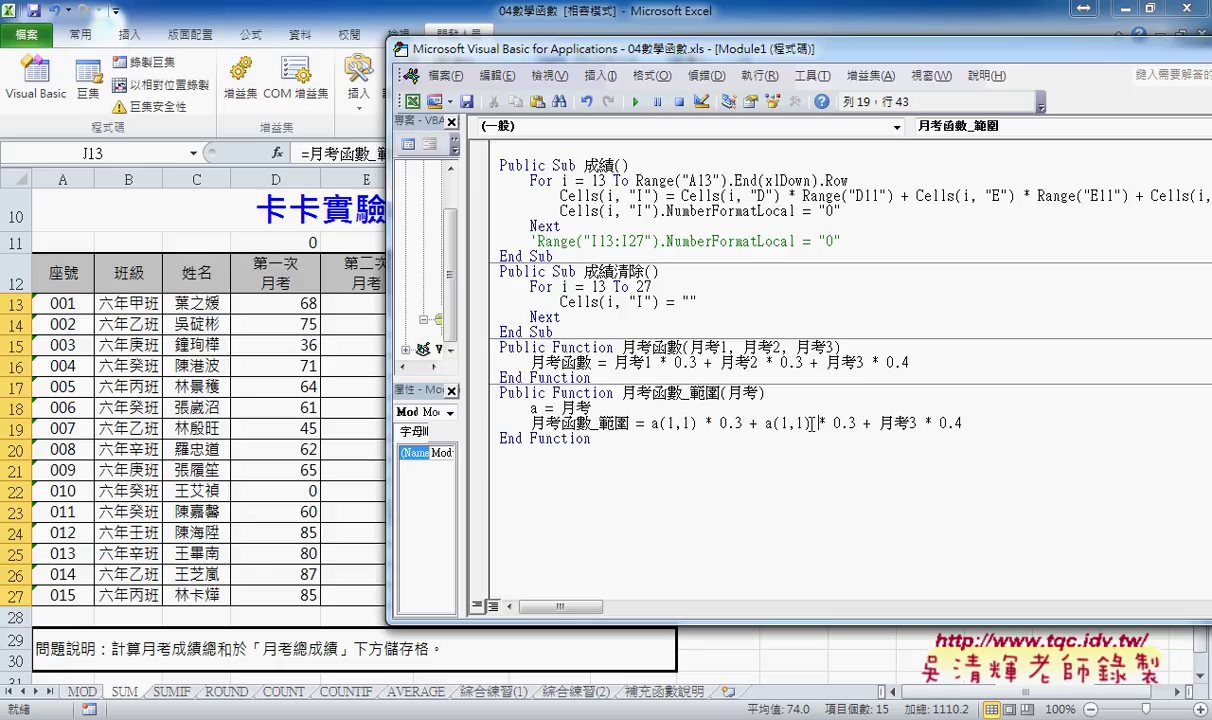
{"action": "key", "text": "Left"}
{"action": "key", "text": "shift+Left"}
{"action": "type", "text": "2"}
{"action": "left_click_drag", "start_coordinate": [880, 424], "coordinate": [918, 424]}
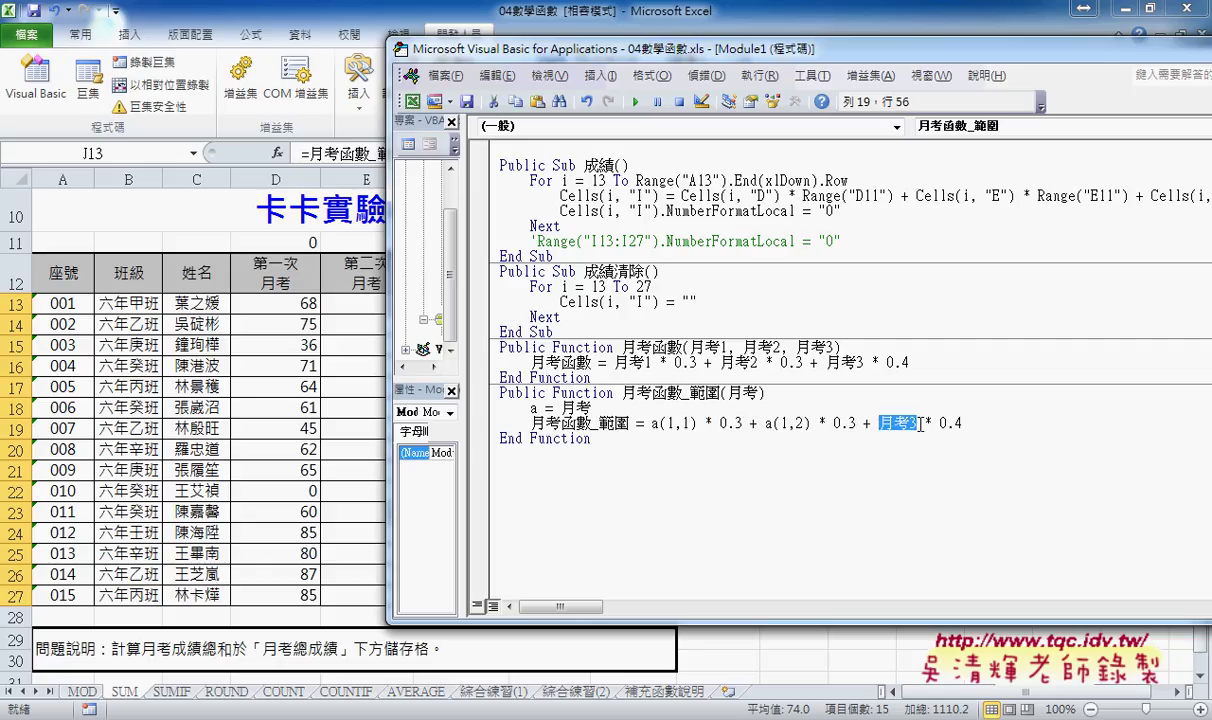
{"action": "key", "text": "ctrl+v"}
{"action": "key", "text": "Left"}
{"action": "key", "text": "shift+Left"}
{"action": "type", "text": "3"}
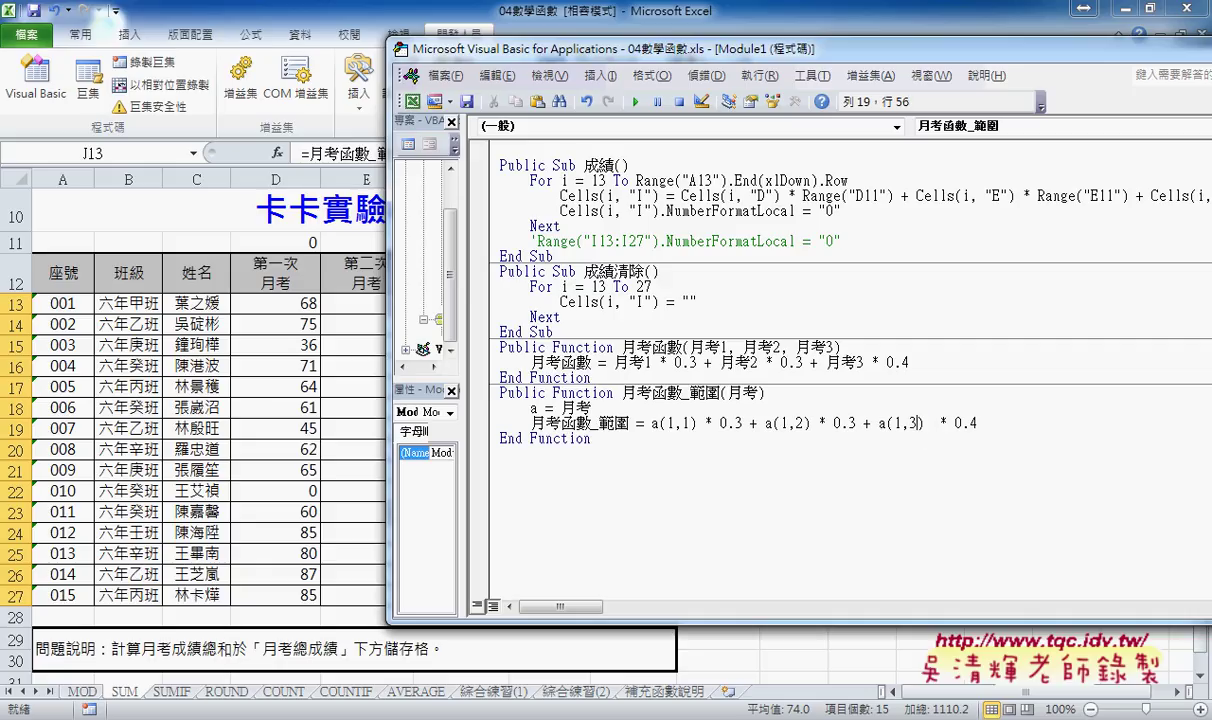
{"action": "left_click", "coordinate": [810, 485]}
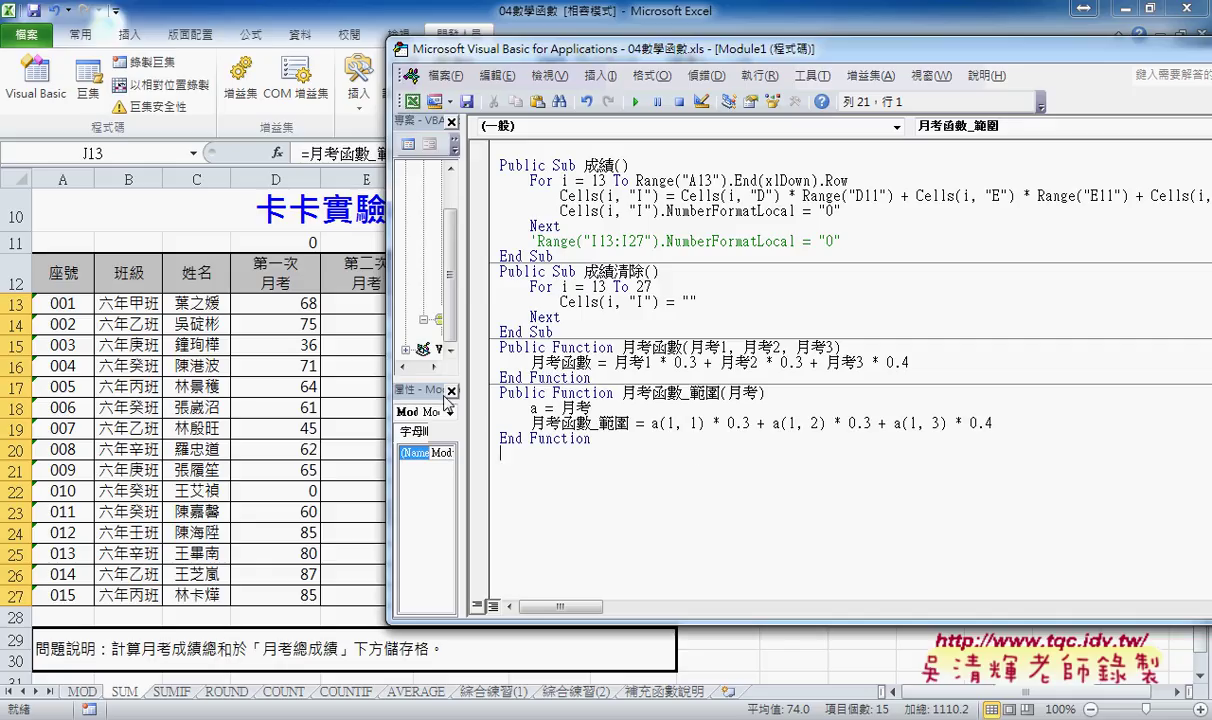
Clear the old custom-function results in J13:J27 on the grade sheet.
{"action": "left_click", "coordinate": [378, 300]}
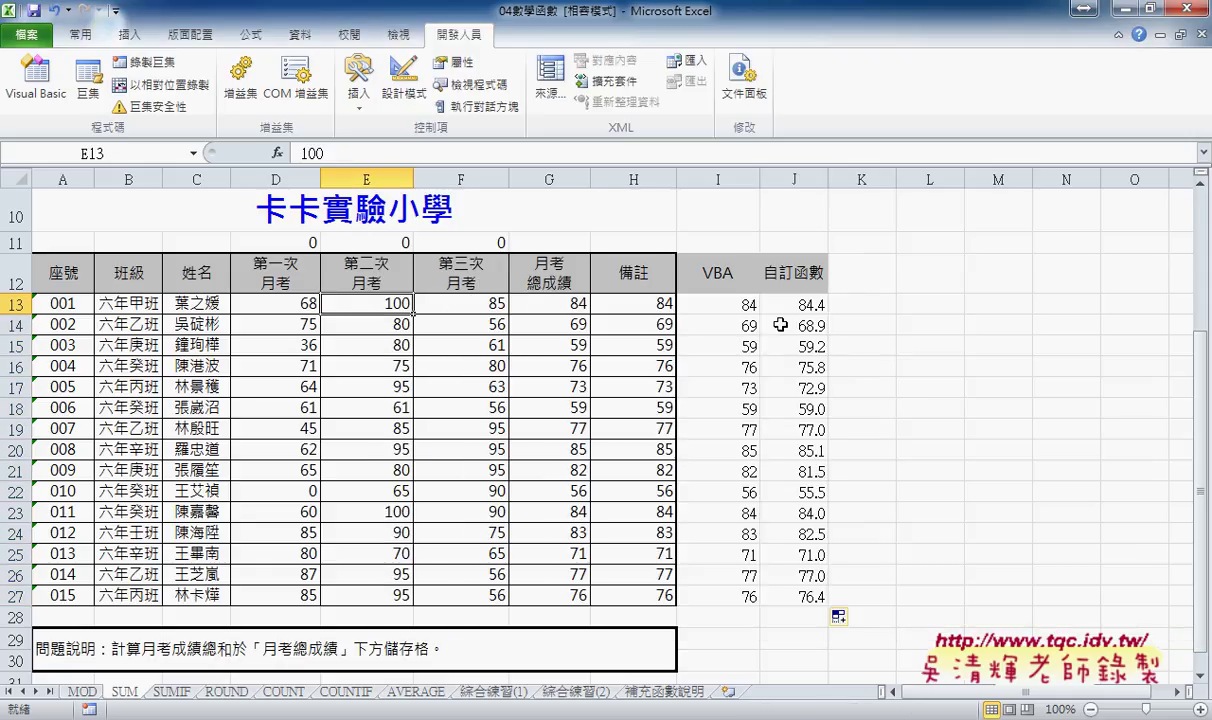
{"action": "left_click_drag", "start_coordinate": [785, 303], "coordinate": [800, 592]}
{"action": "key", "text": "Delete"}
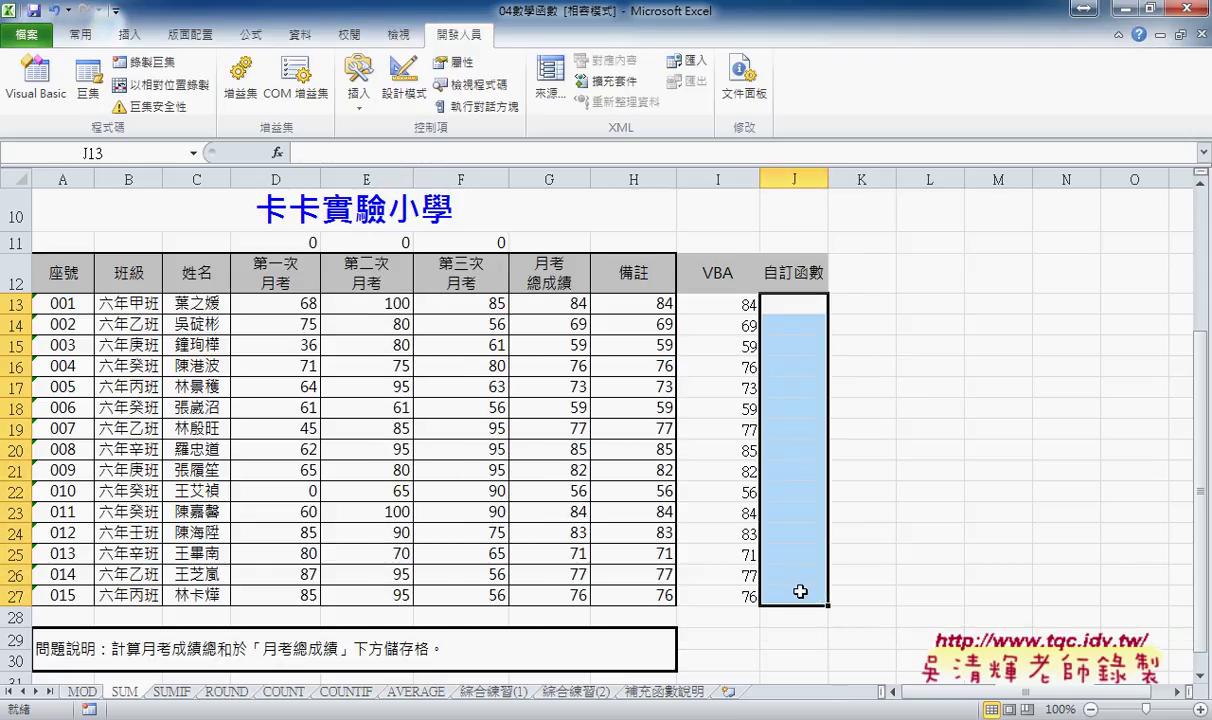
Enter =月考函數_範圍(D13:F13) in J13 and fill it down to J27.
{"action": "left_click", "coordinate": [770, 300]}
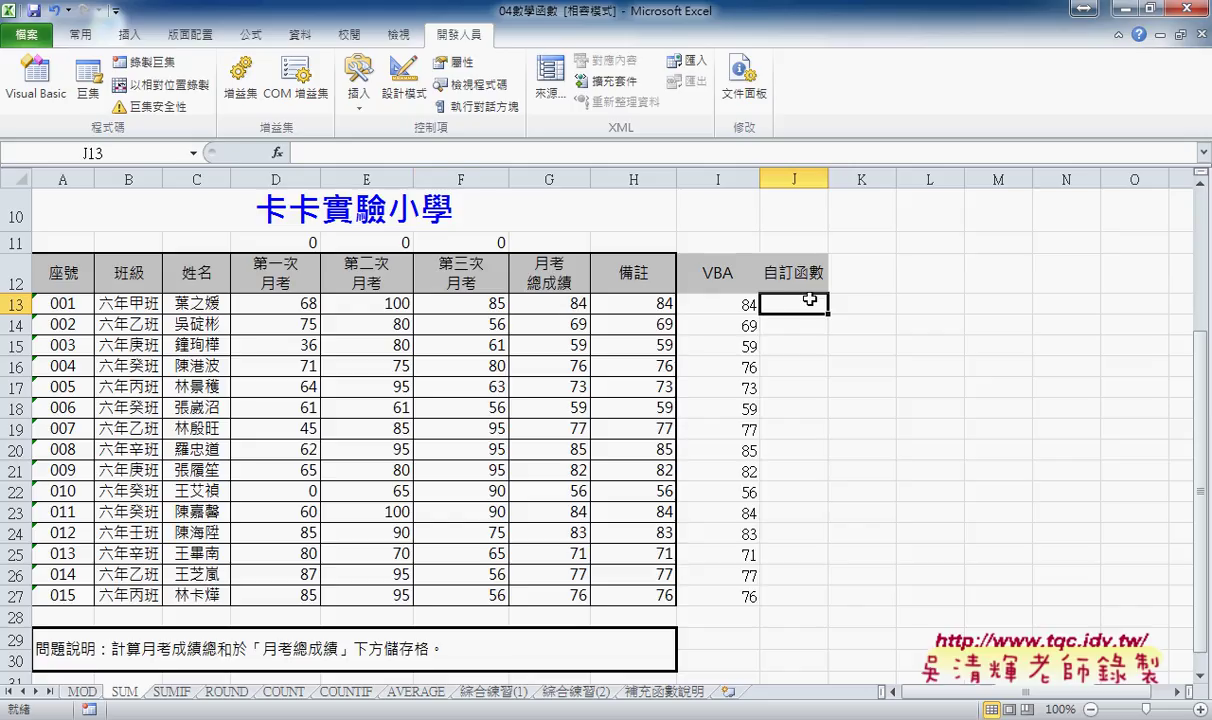
{"action": "left_click", "coordinate": [279, 153]}
{"action": "left_click", "coordinate": [840, 222]}
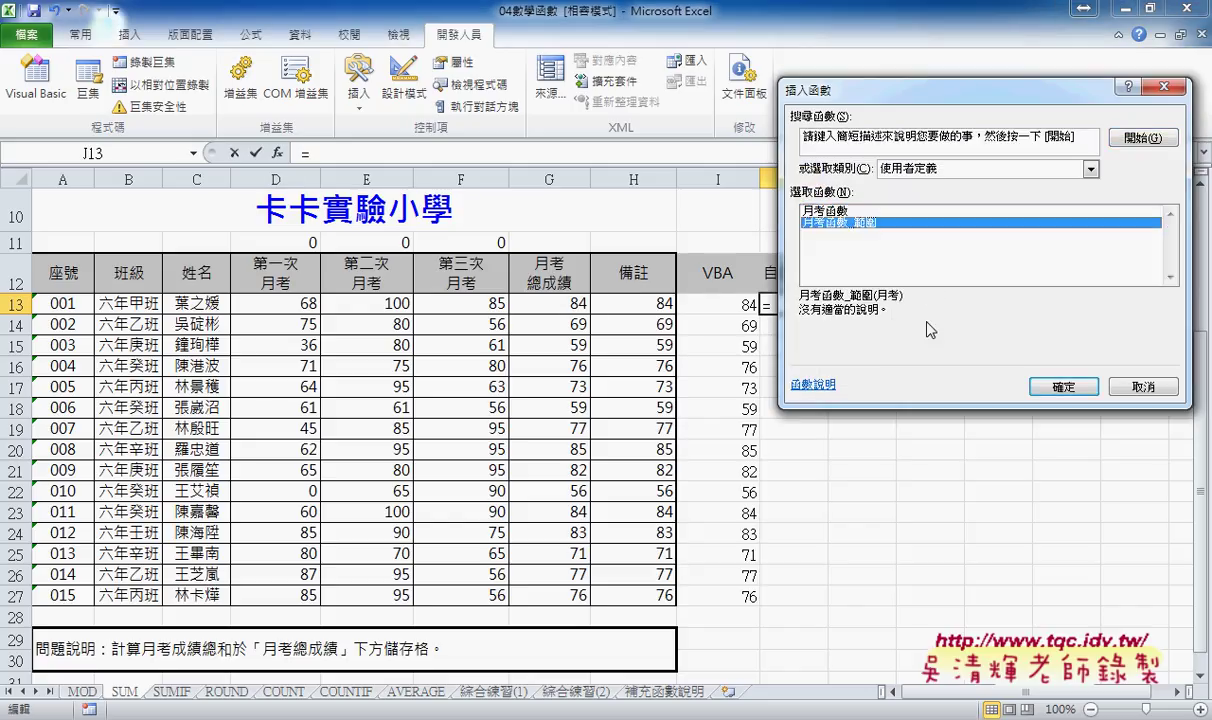
{"action": "left_click", "coordinate": [1057, 390]}
{"action": "left_click_drag", "start_coordinate": [275, 303], "coordinate": [452, 310]}
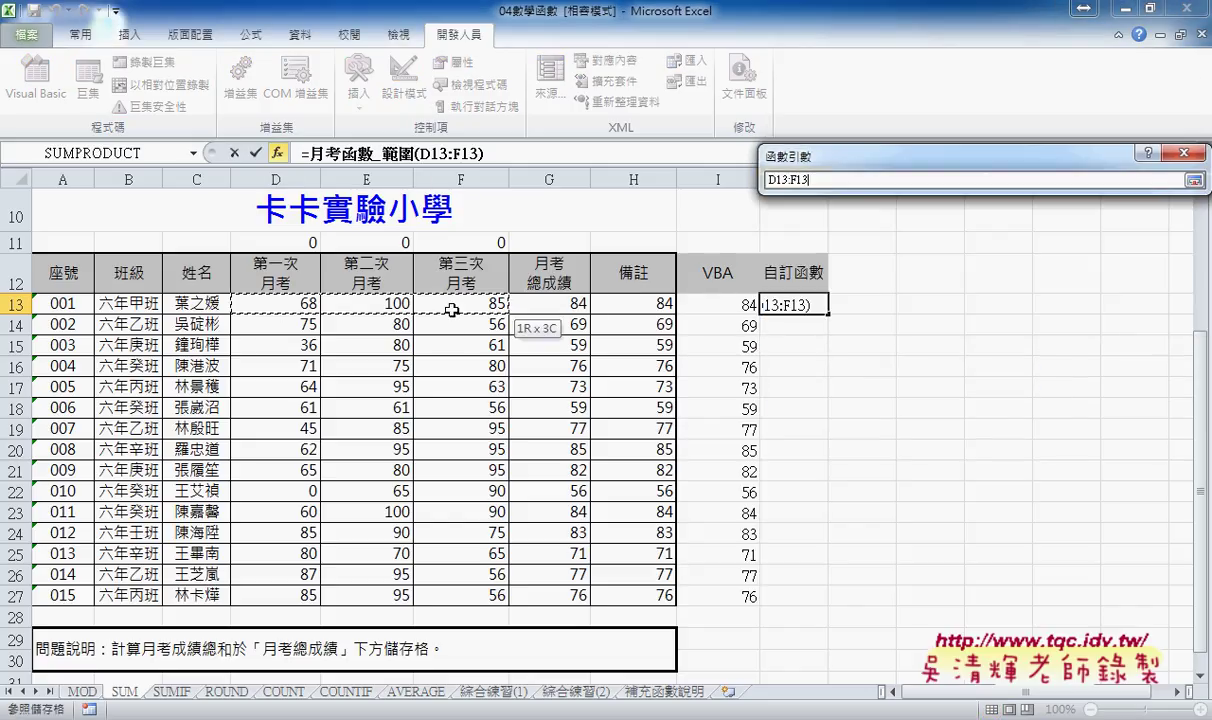
{"action": "left_click", "coordinate": [1082, 321]}
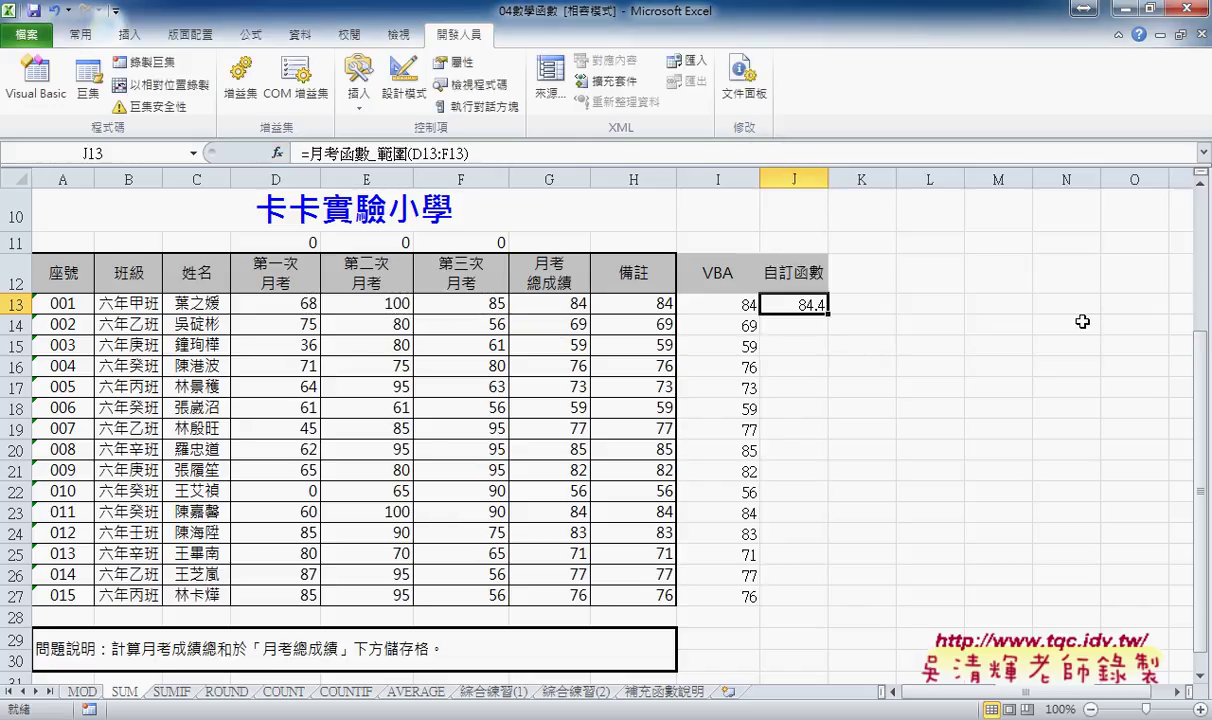
{"action": "left_click_drag", "start_coordinate": [828, 313], "coordinate": [827, 605]}
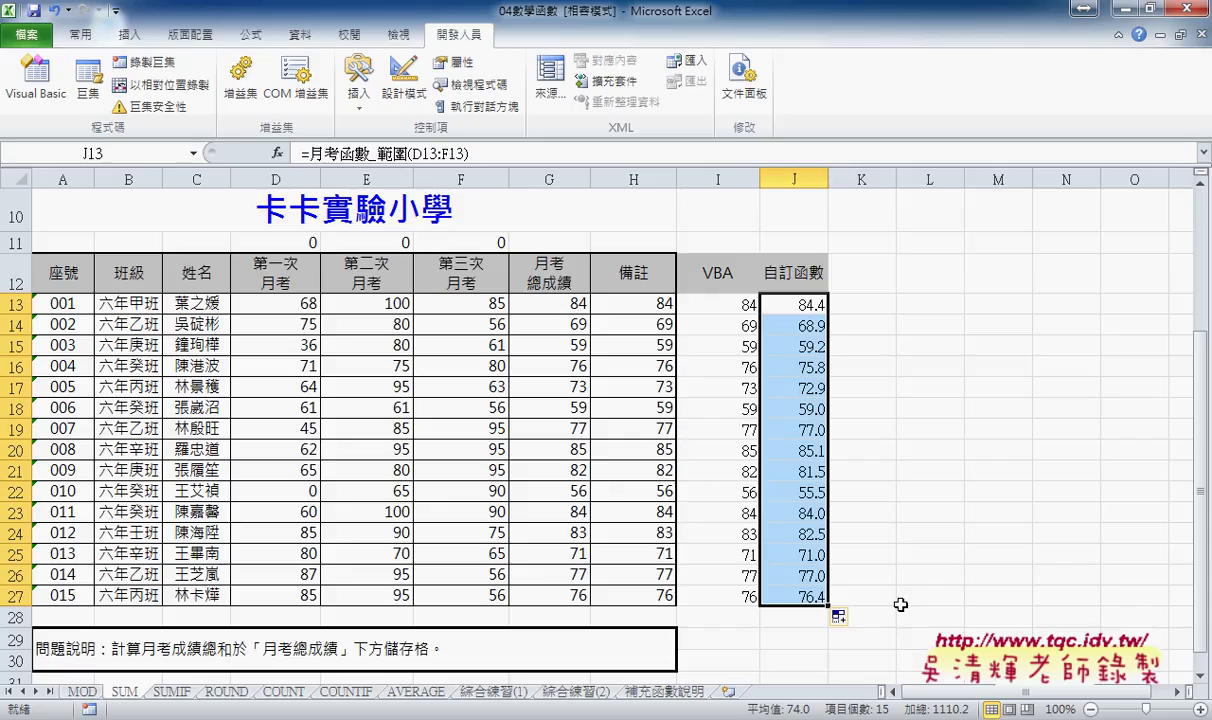
Move the VBA code window right and select the exam scores D13:F27 on the sheet.
{"action": "left_click", "coordinate": [549, 663]}
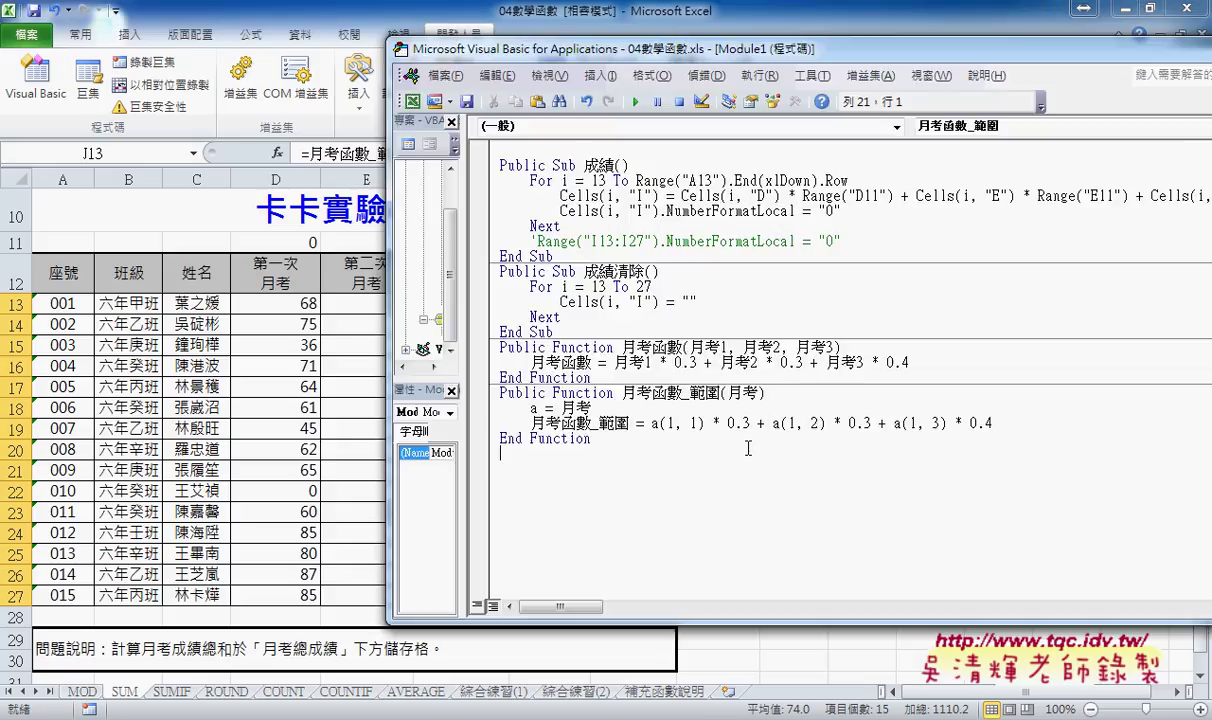
{"action": "left_click_drag", "start_coordinate": [652, 48], "coordinate": [850, 62]}
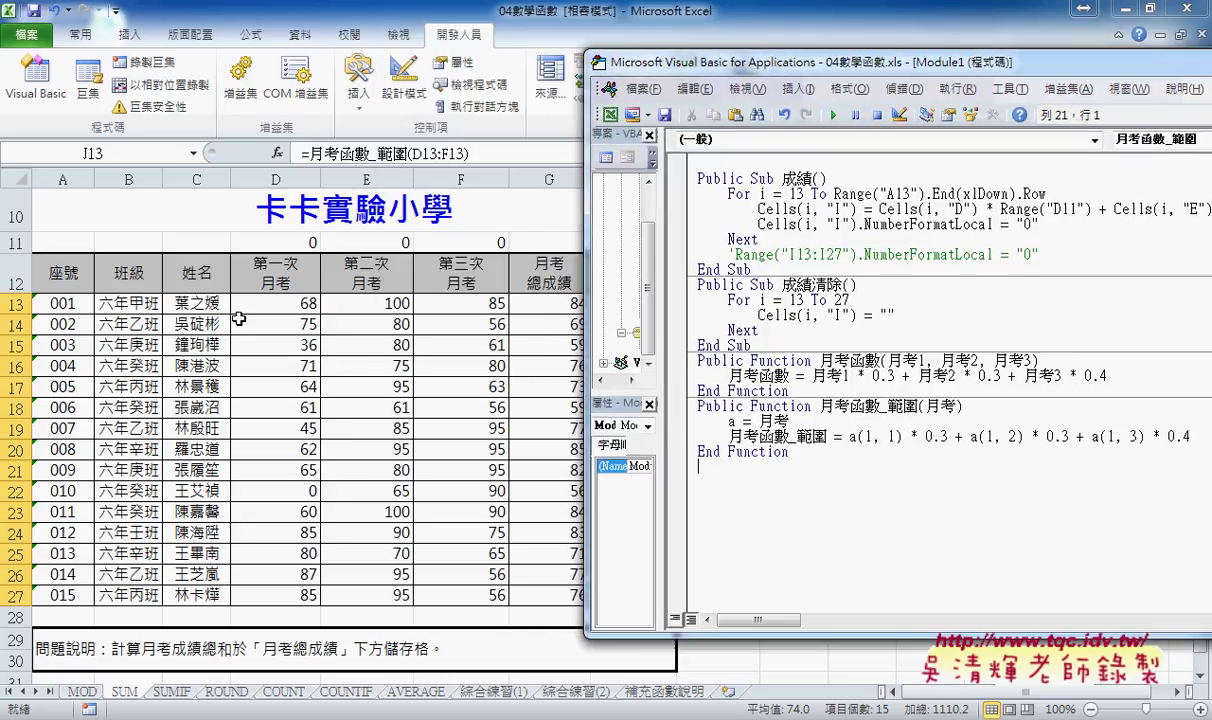
{"action": "left_click_drag", "start_coordinate": [250, 302], "coordinate": [452, 596]}
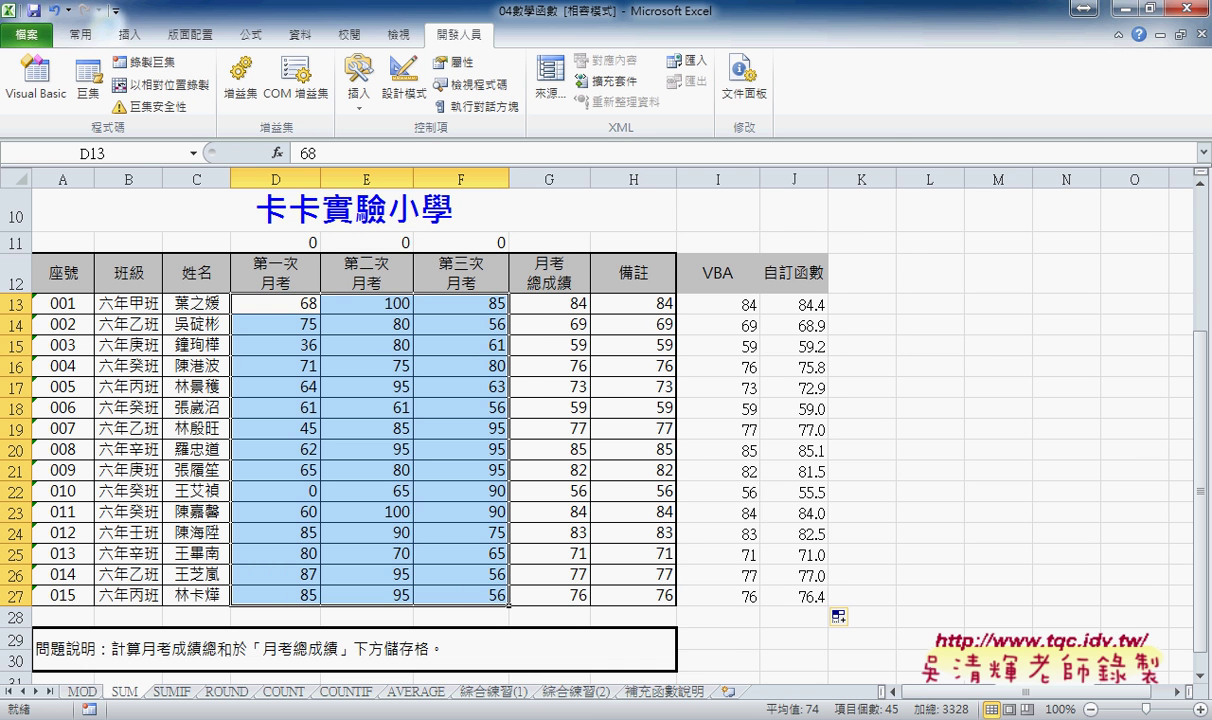
Bring the VBA editor forward and select the whole 月考函數_範圍 function.
{"action": "mouse_move", "coordinate": [441, 701]}
{"action": "left_click", "coordinate": [553, 647]}
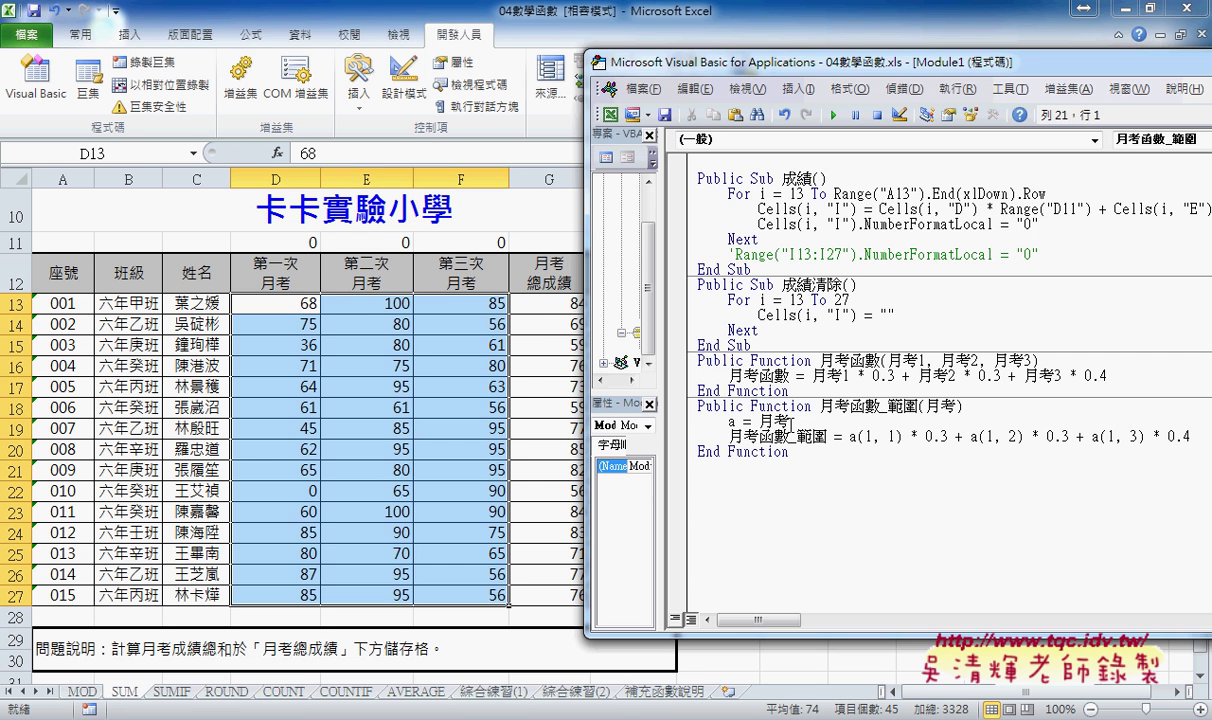
{"action": "double_click", "coordinate": [731, 421]}
{"action": "left_click_drag", "start_coordinate": [795, 452], "coordinate": [716, 421]}
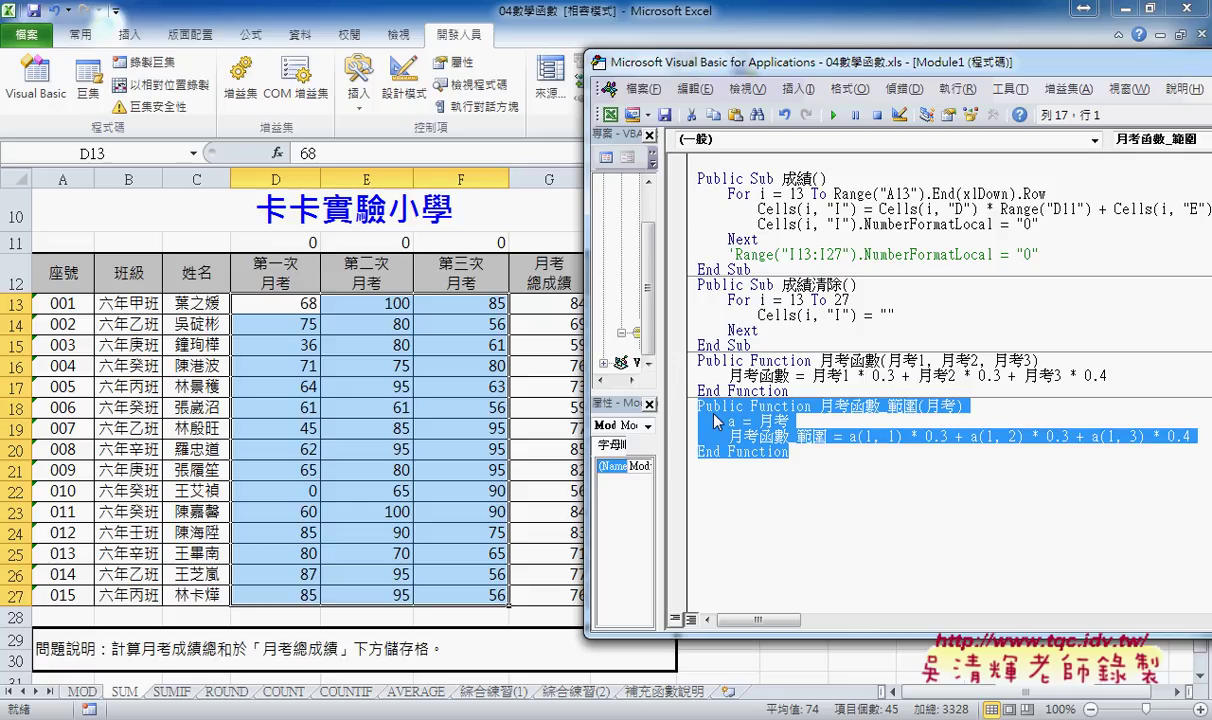
{"action": "left_click", "coordinate": [879, 419]}
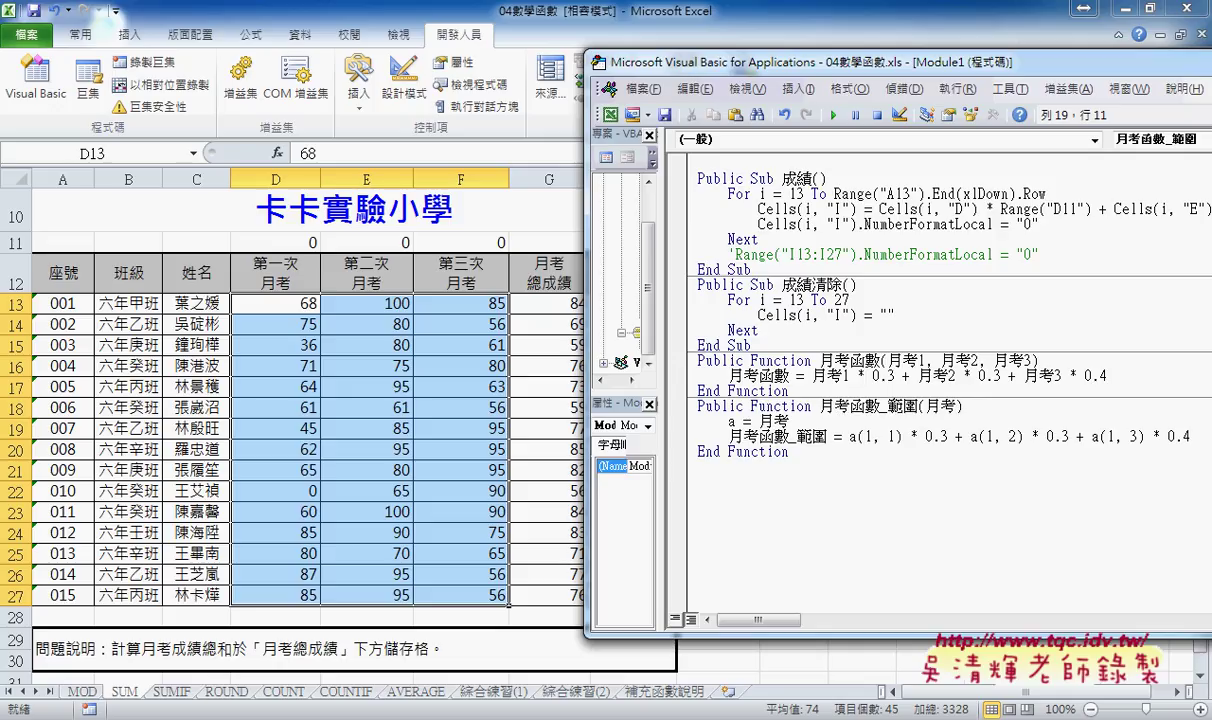
{"action": "left_click_drag", "start_coordinate": [884, 407], "coordinate": [915, 410]}
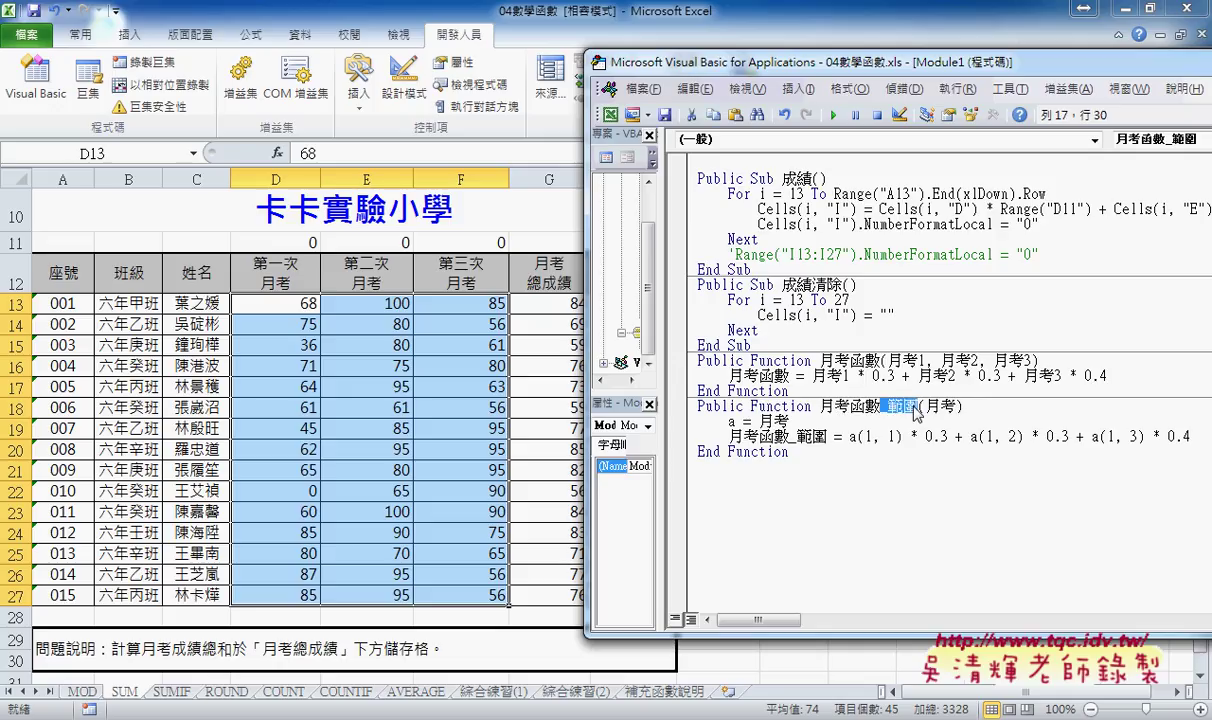